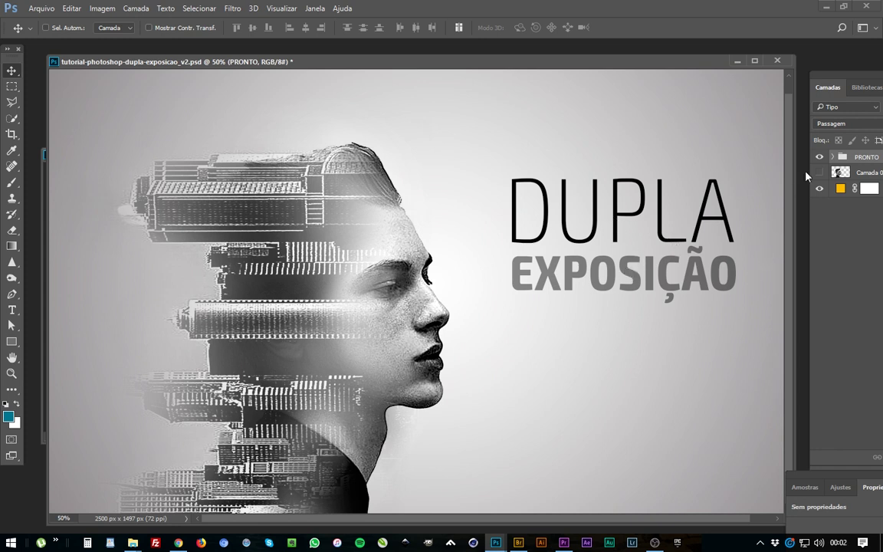
- Hide the PRONTO group, show Camada 0, and bring up the architecture-buildings skyline document
{"action": "left_click", "coordinate": [819, 156]}
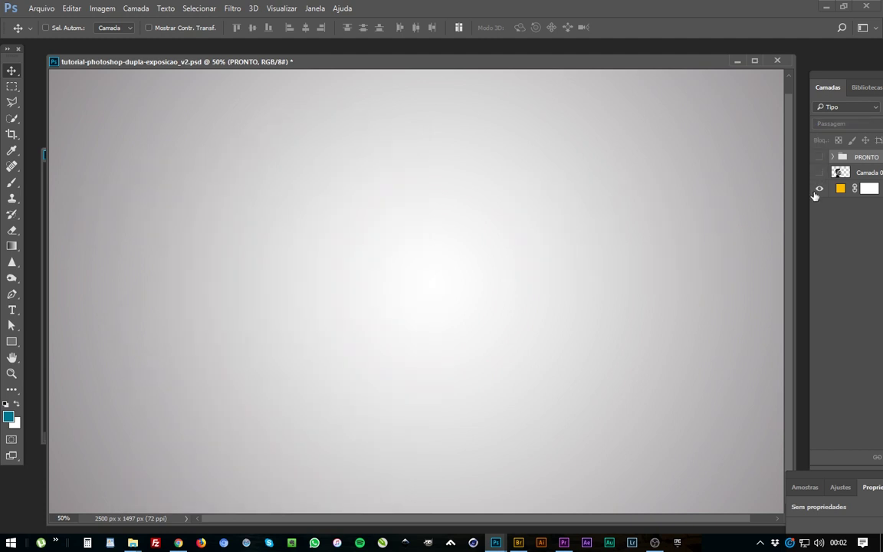
{"action": "left_click", "coordinate": [819, 173]}
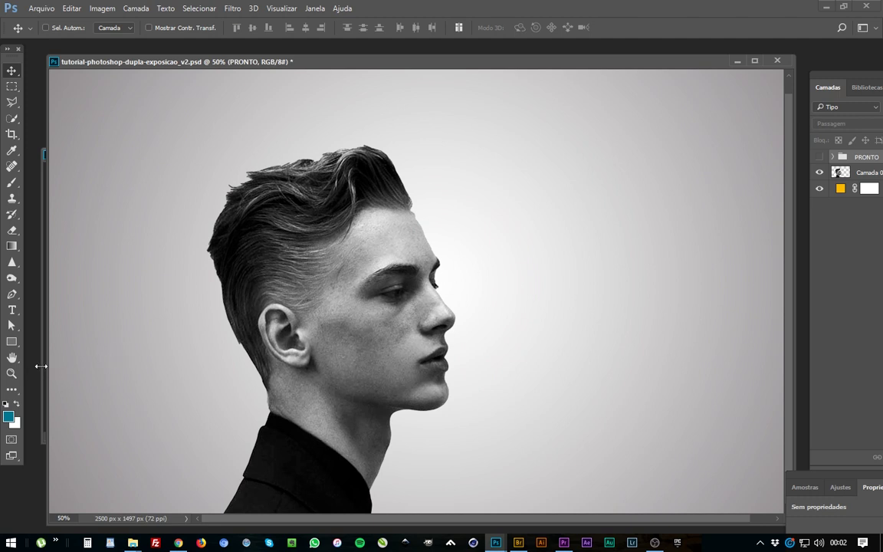
{"action": "key", "text": "ctrl+Tab"}
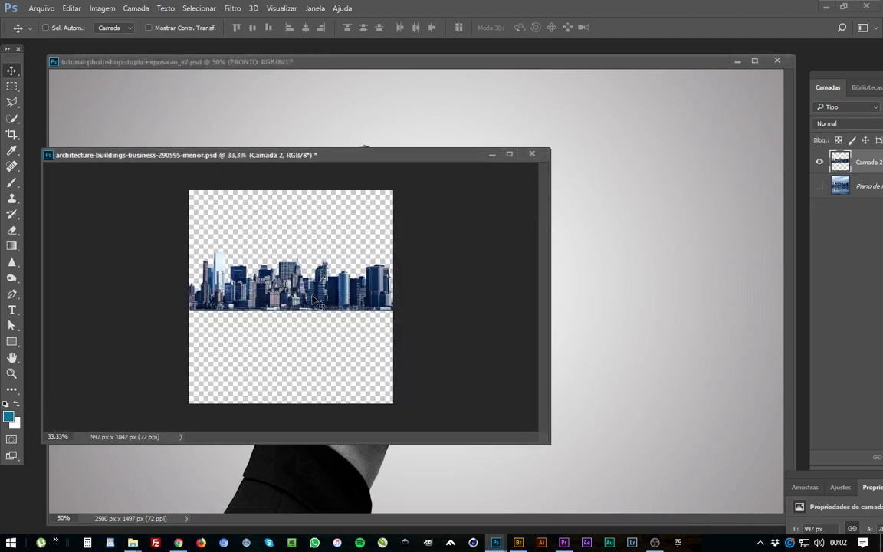
- Drag the skyline image into the portrait document so it lands as Camada 2 at the lower right
{"action": "mouse_move", "coordinate": [220, 326]}
{"action": "left_mouse_down"}
{"action": "mouse_move", "coordinate": [649, 385]}
{"action": "mouse_move", "coordinate": [623, 465]}
{"action": "left_mouse_up"}
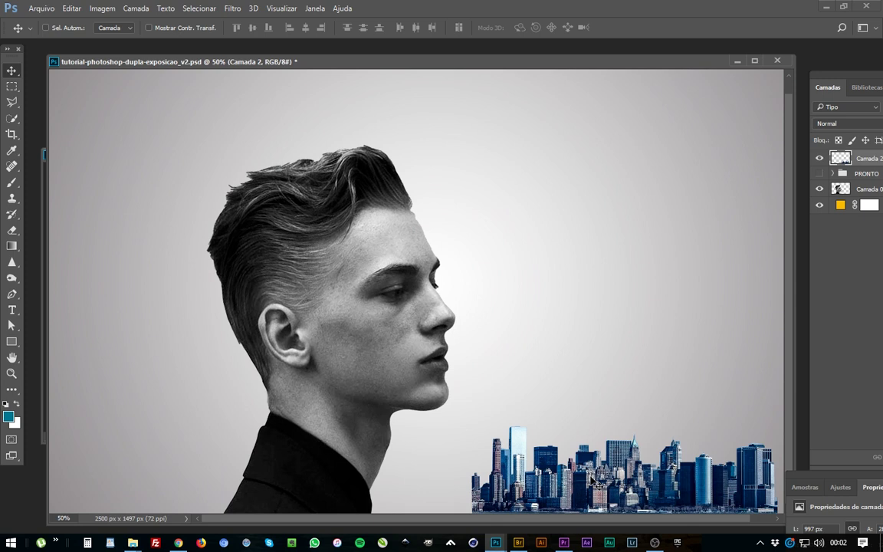
{"action": "mouse_move", "coordinate": [379, 66]}
{"action": "left_mouse_down"}
{"action": "mouse_move", "coordinate": [376, 75]}
{"action": "mouse_move", "coordinate": [367, 59]}
{"action": "left_mouse_up"}
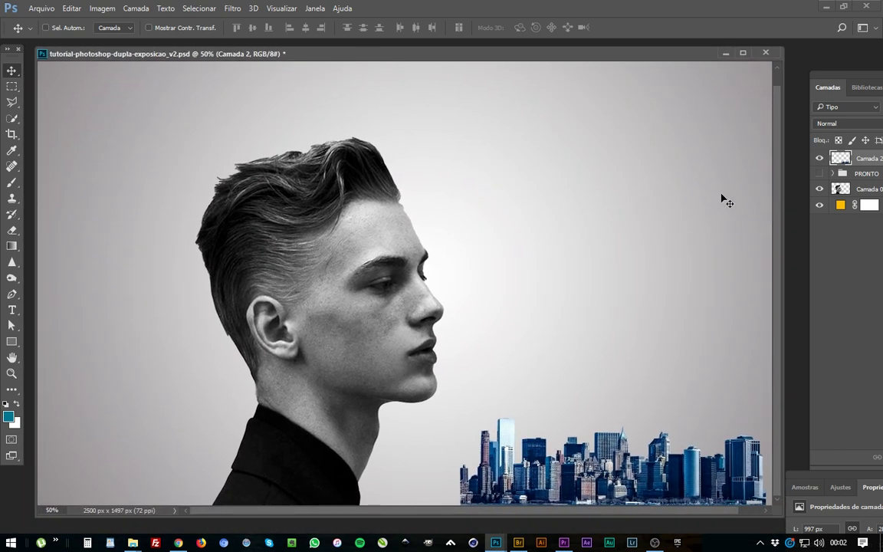
{"action": "left_click", "coordinate": [819, 205]}
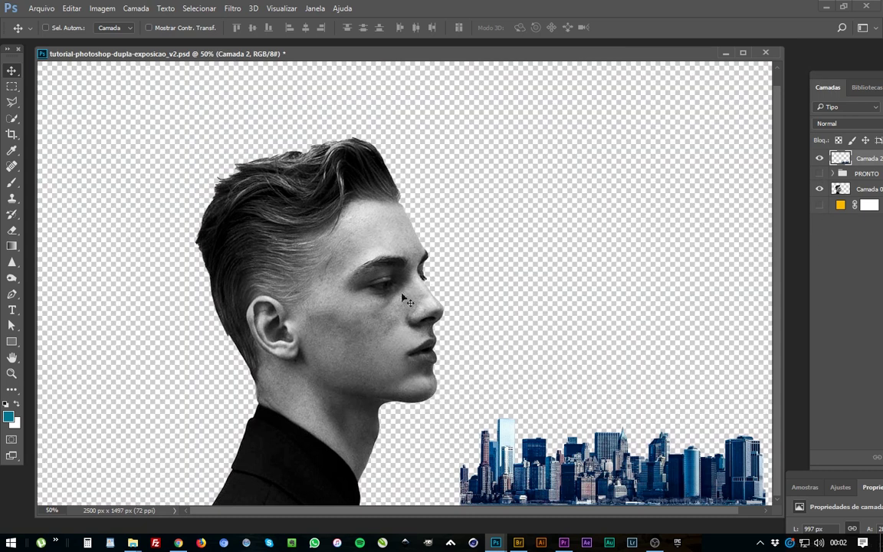
{"action": "left_click", "coordinate": [820, 206]}
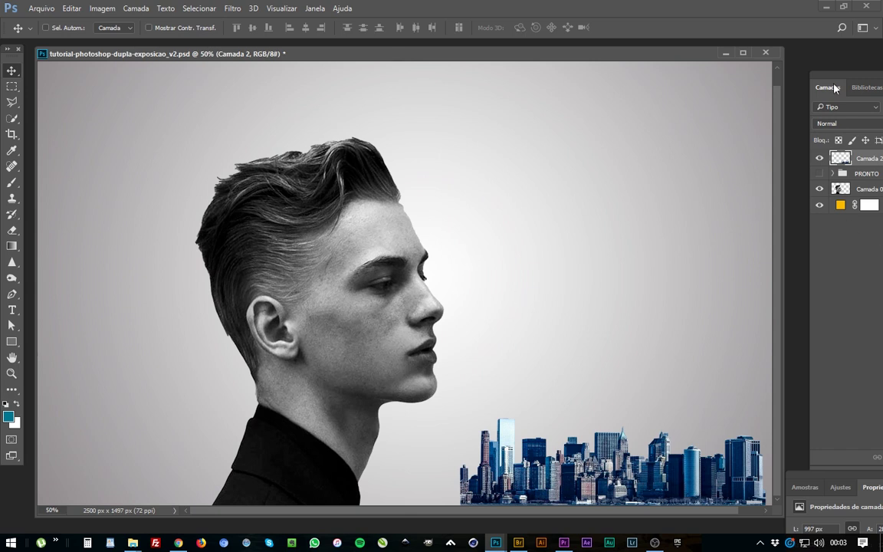
- Float the Layers panel and delete the PRONTO group
{"action": "left_click_drag", "start_coordinate": [848, 77], "coordinate": [678, 75]}
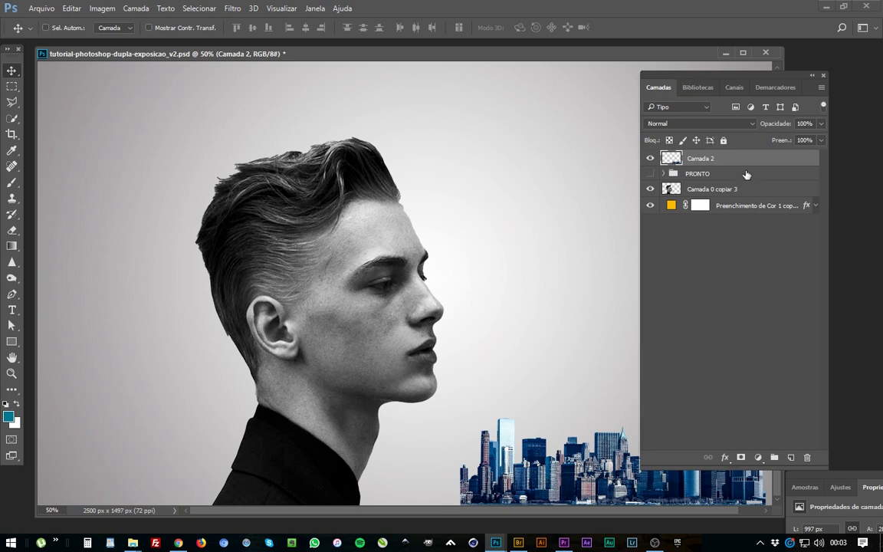
{"action": "left_click", "coordinate": [650, 173]}
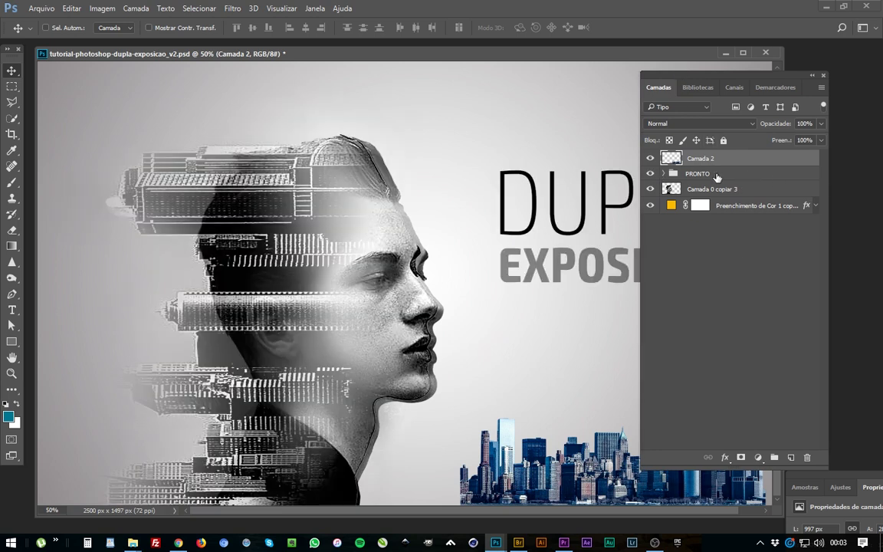
{"action": "left_click", "coordinate": [727, 174]}
{"action": "left_click_drag", "start_coordinate": [756, 185], "coordinate": [806, 456]}
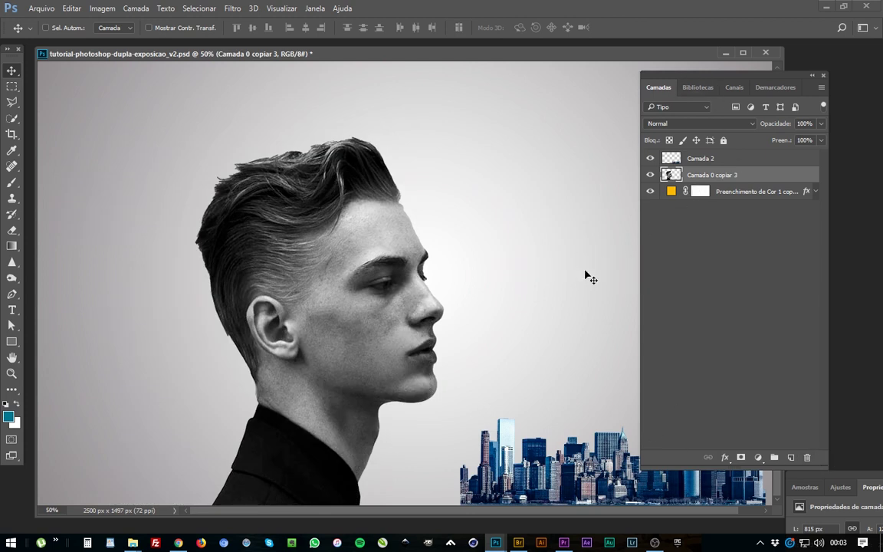
- Save the document and move Camada 2 up across the man's cheek and nose
{"action": "left_click_drag", "start_coordinate": [464, 60], "coordinate": [361, 70]}
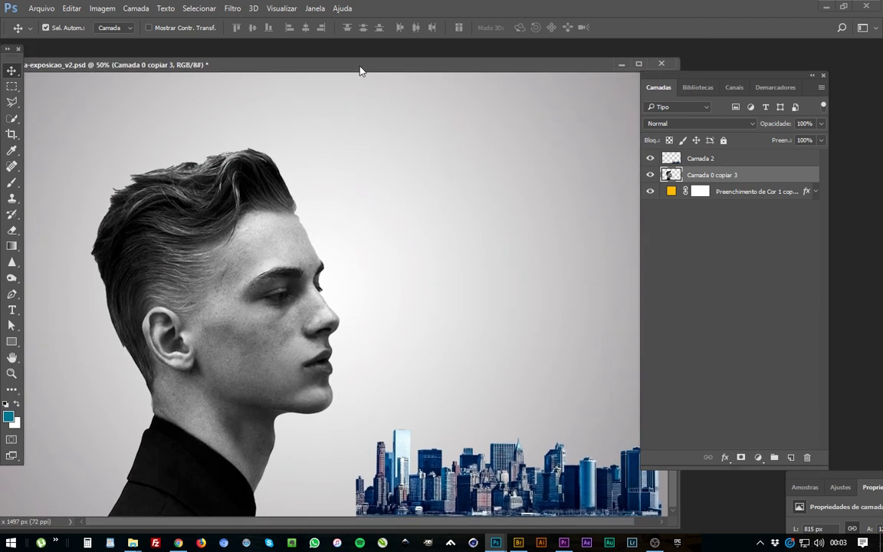
{"action": "key", "text": "ctrl+s"}
{"action": "left_click", "coordinate": [736, 161]}
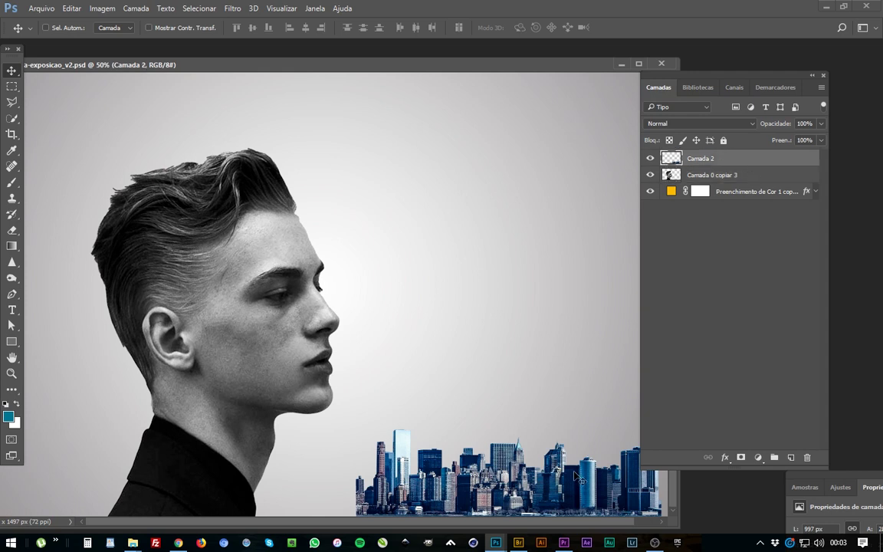
{"action": "left_click_drag", "start_coordinate": [518, 433], "coordinate": [383, 372]}
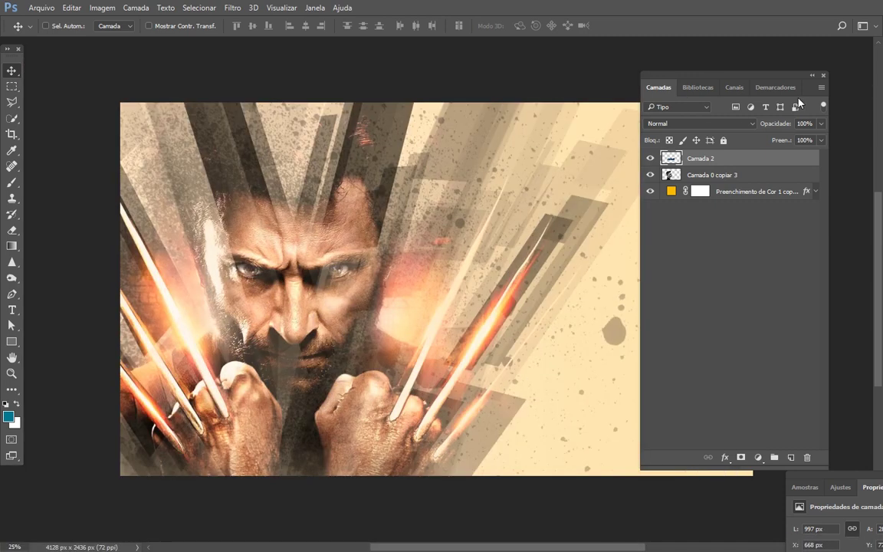
- With Auto-Select on, zoom to the face and shift Camada 2 left and down from the ear
{"action": "key", "text": "ctrl"}
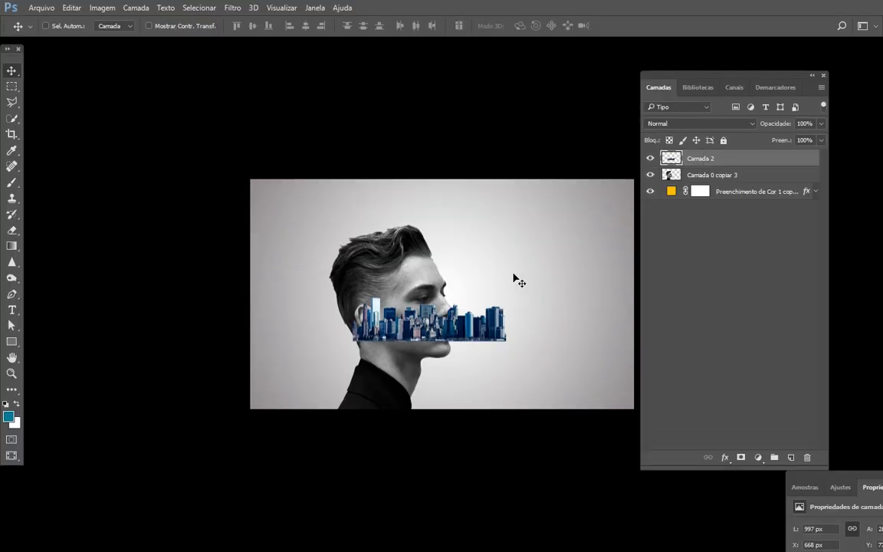
{"action": "left_click_drag", "start_coordinate": [515, 278], "coordinate": [411, 264]}
{"action": "scroll", "coordinate": [384, 320], "scroll_direction": "up", "scroll_amount": 5}
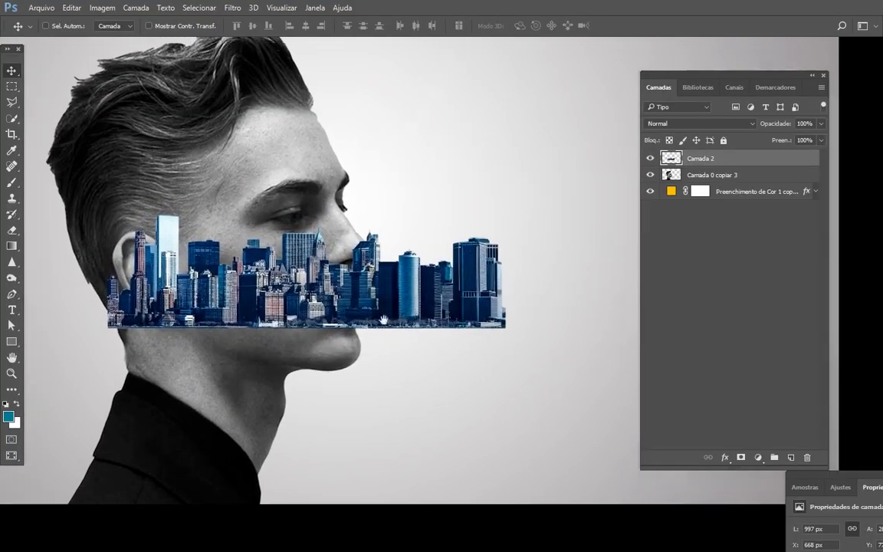
{"action": "left_click_drag", "start_coordinate": [383, 320], "coordinate": [501, 376]}
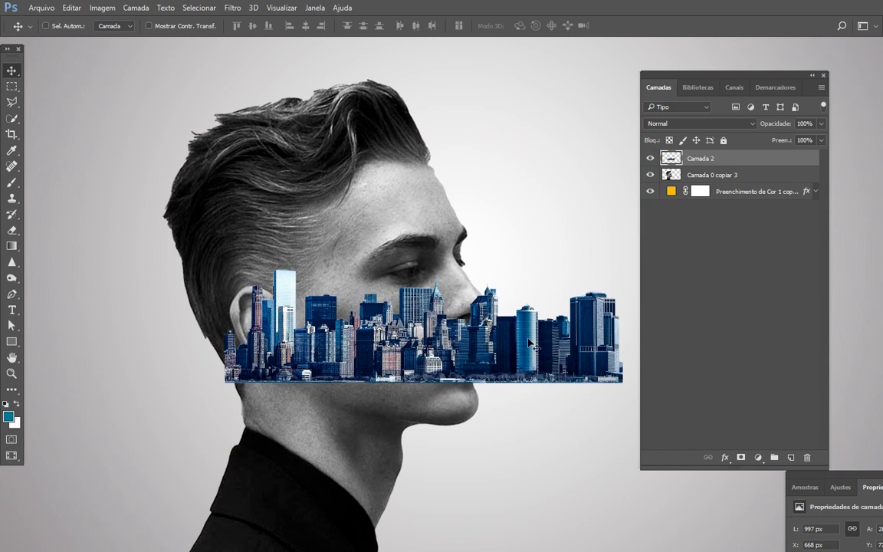
{"action": "left_click_drag", "start_coordinate": [529, 343], "coordinate": [467, 359]}
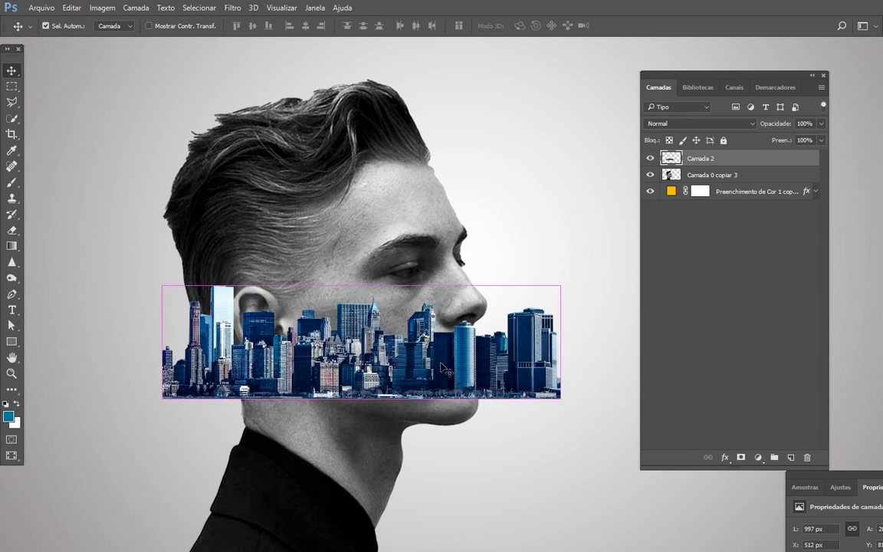
- Free-transform the skyline, rotating it -90° into a vertical strip placed over the head
{"action": "key", "text": "ctrl+t"}
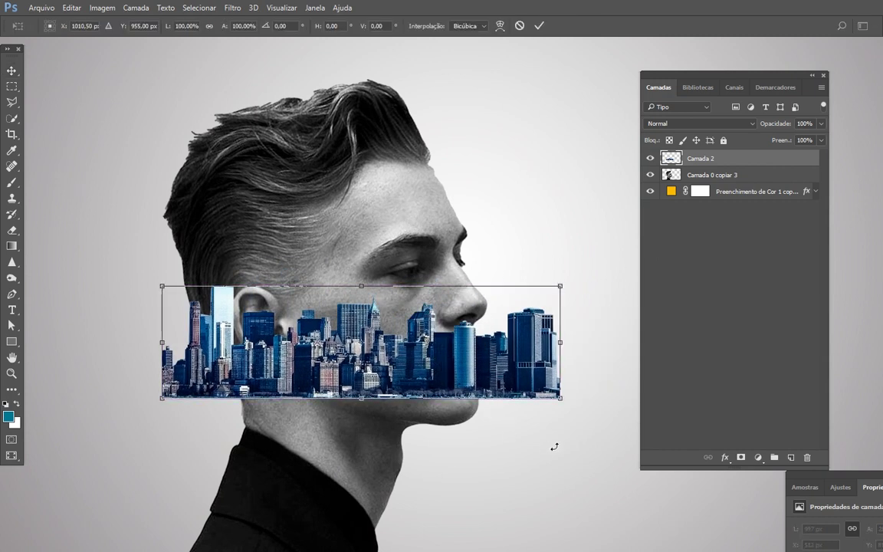
{"action": "left_click_drag", "start_coordinate": [559, 430], "coordinate": [415, 208]}
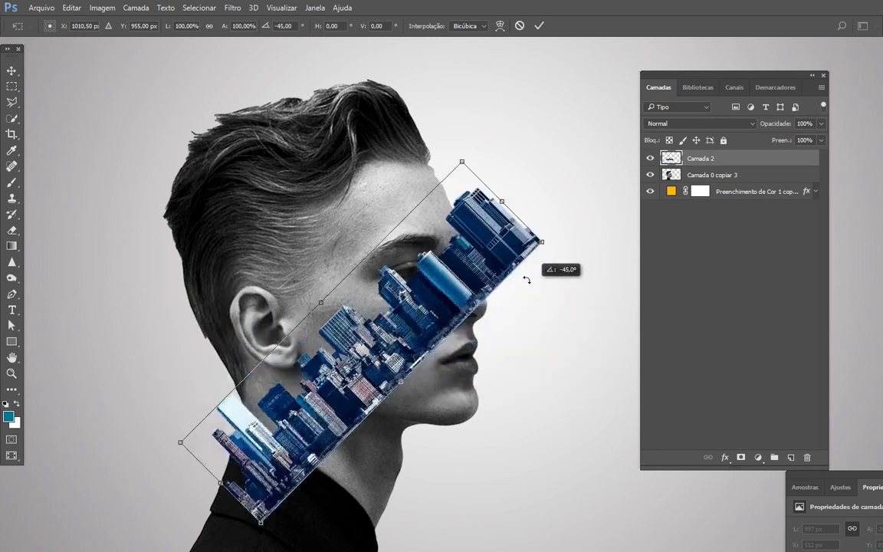
{"action": "left_click_drag", "start_coordinate": [382, 270], "coordinate": [316, 205]}
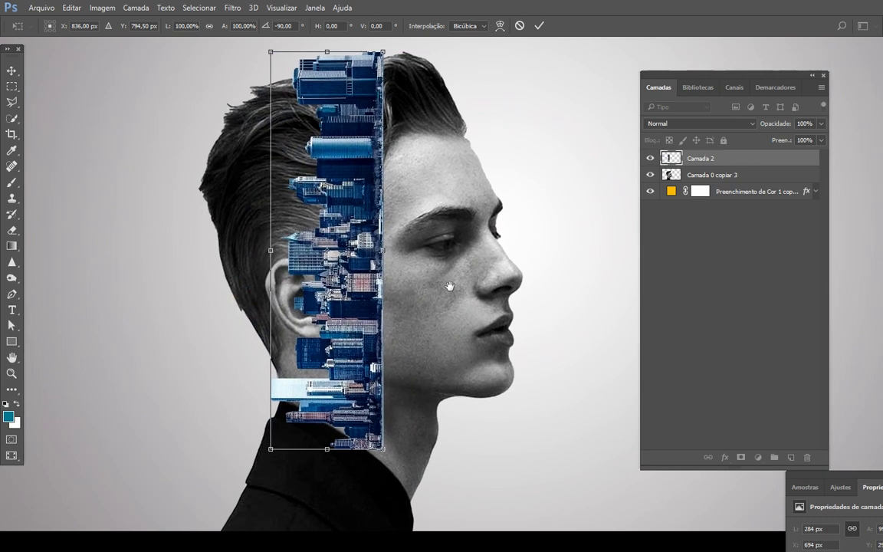
{"action": "left_click_drag", "start_coordinate": [414, 298], "coordinate": [526, 251]}
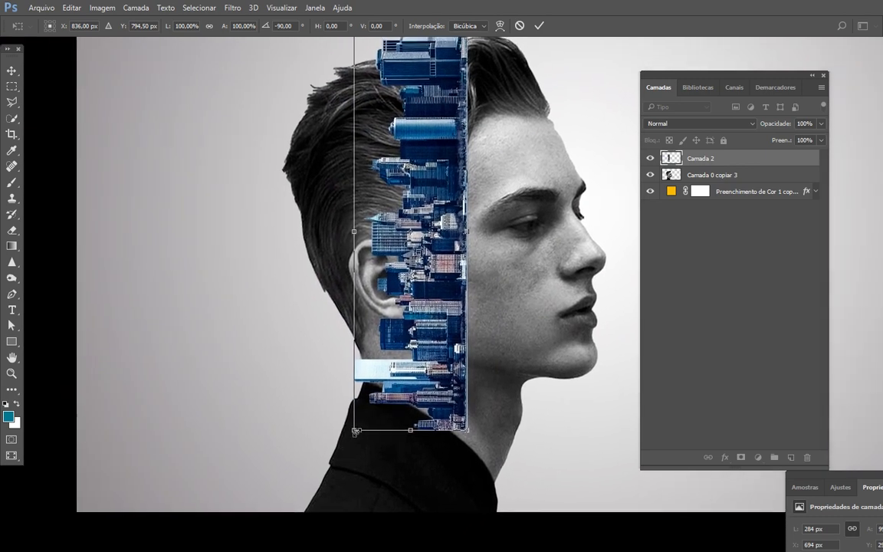
- Enlarge the strip to about 212%, widen it from the back of the head to the face, and apply
{"action": "left_click_drag", "start_coordinate": [356, 431], "coordinate": [284, 479]}
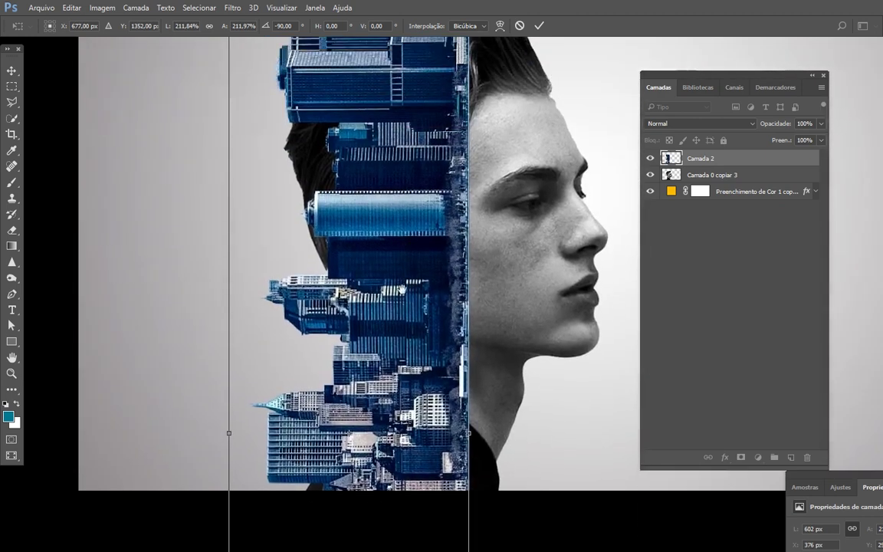
{"action": "scroll", "coordinate": [376, 307], "scroll_direction": "up", "scroll_amount": 3}
{"action": "left_click_drag", "start_coordinate": [412, 309], "coordinate": [429, 306]}
{"action": "scroll", "coordinate": [418, 295], "scroll_direction": "down", "scroll_amount": 3}
{"action": "left_click_drag", "start_coordinate": [433, 255], "coordinate": [419, 239]}
{"action": "left_click_drag", "start_coordinate": [565, 312], "coordinate": [570, 295]}
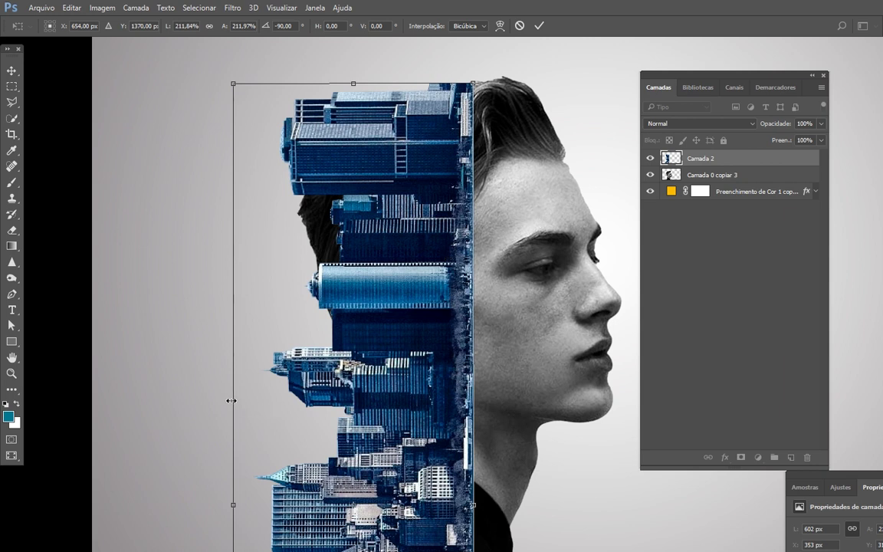
{"action": "left_click_drag", "start_coordinate": [231, 400], "coordinate": [187, 401]}
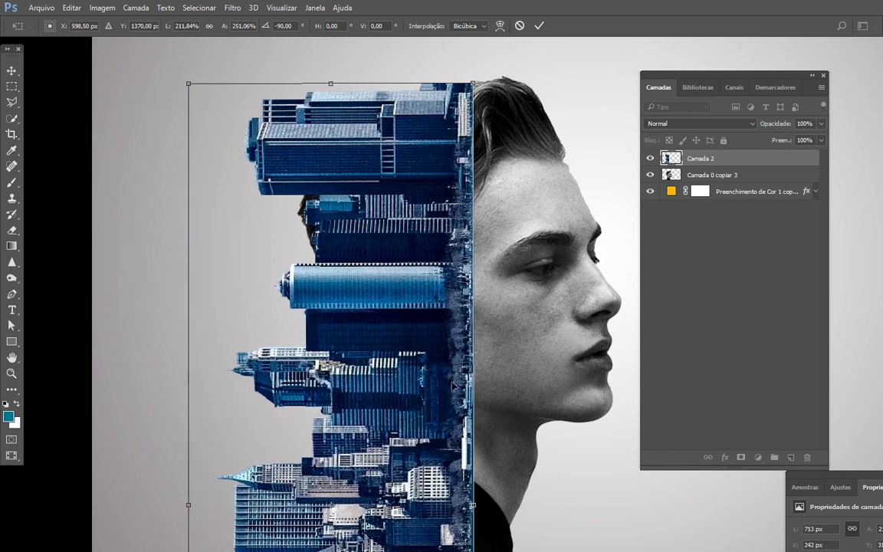
{"action": "left_click_drag", "start_coordinate": [473, 294], "coordinate": [480, 293]}
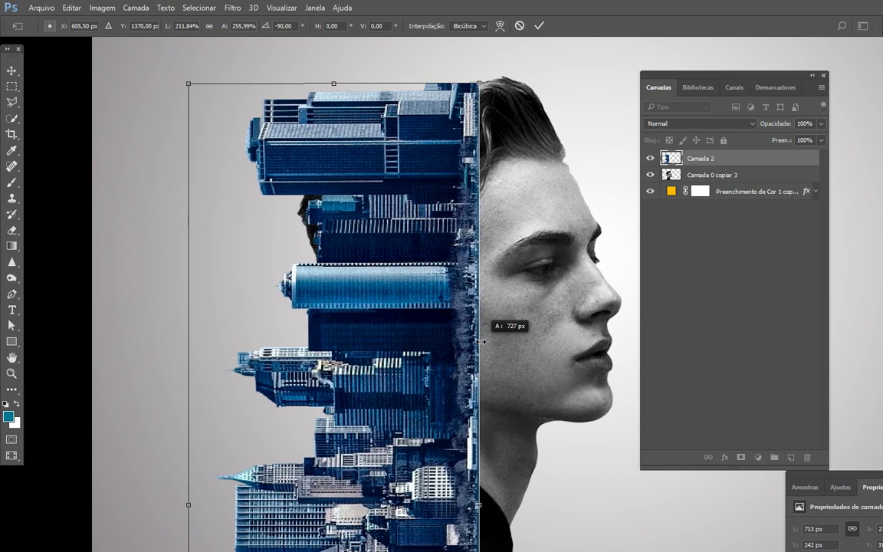
{"action": "key", "text": "Return"}
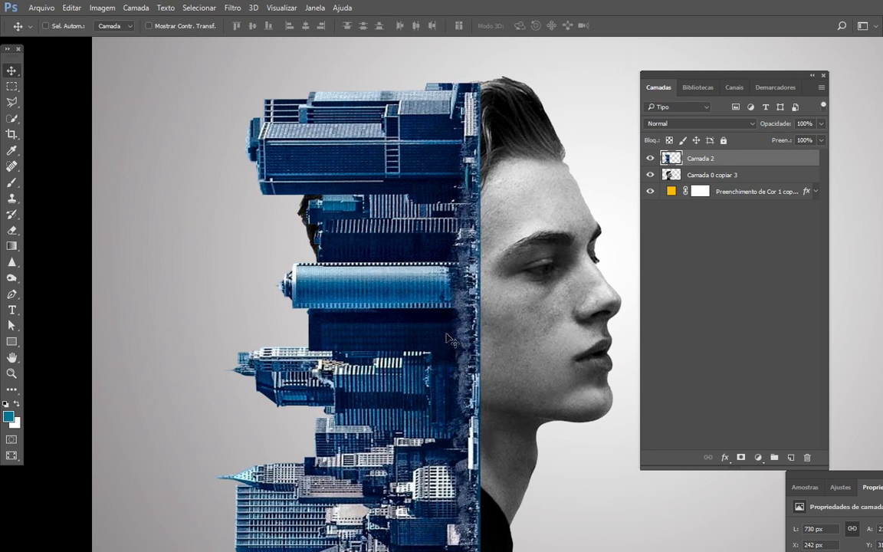
- Add a Matiz/Saturação adjustment at -99 saturation so the skyline turns grayscale
{"action": "left_click", "coordinate": [651, 159]}
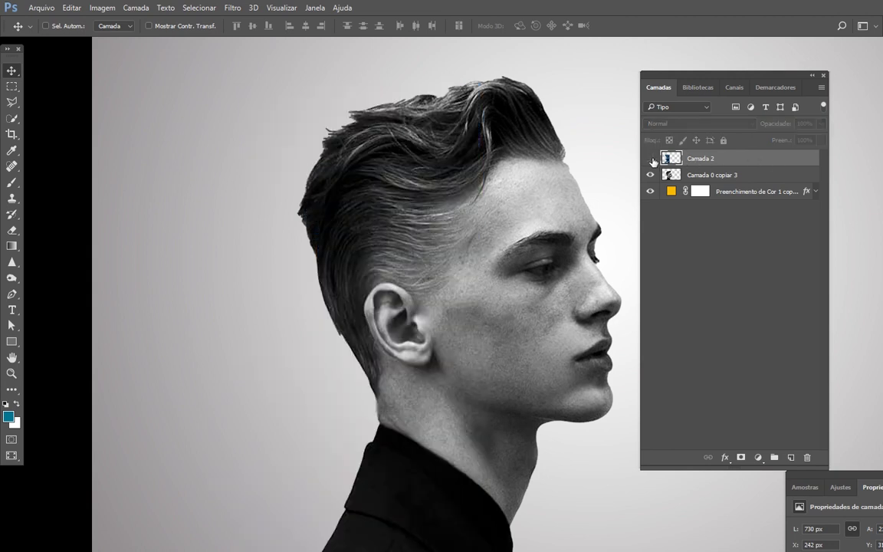
{"action": "left_click", "coordinate": [650, 158]}
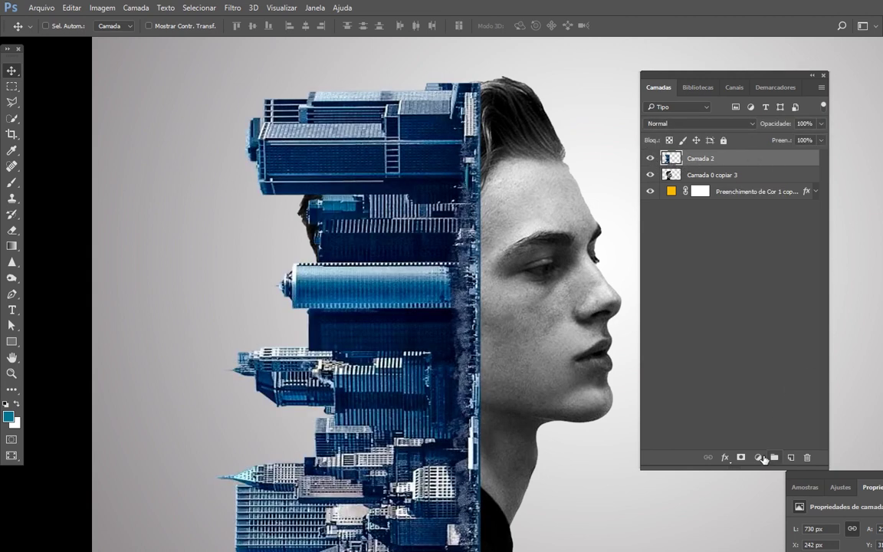
{"action": "left_click", "coordinate": [758, 457]}
{"action": "left_click", "coordinate": [759, 458]}
{"action": "left_click", "coordinate": [759, 459]}
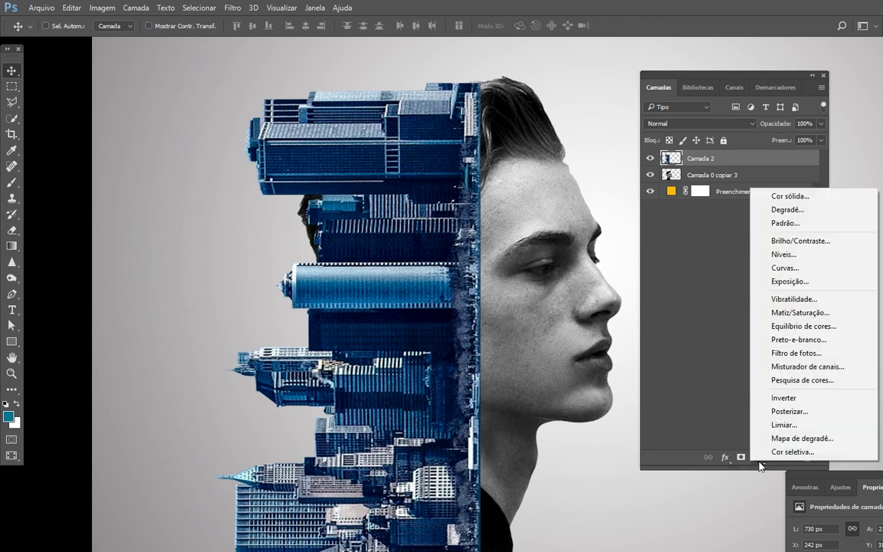
{"action": "left_click", "coordinate": [852, 320]}
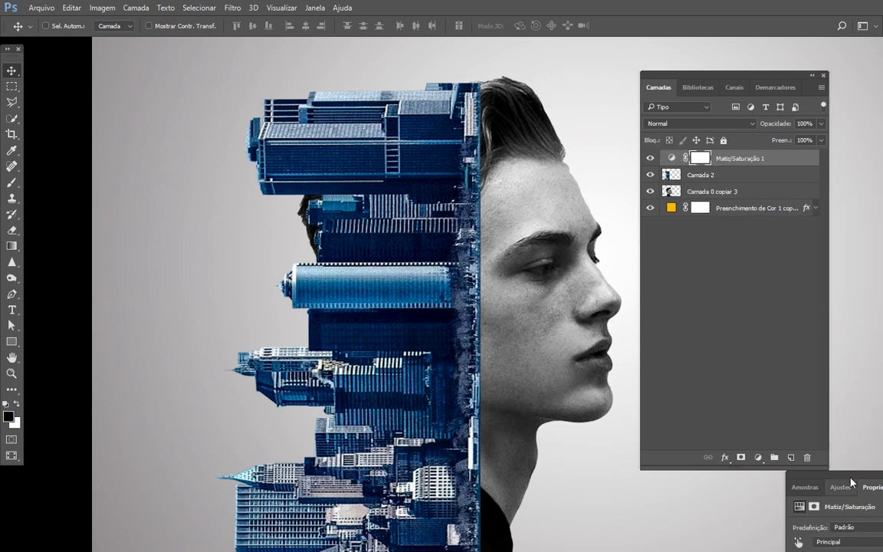
{"action": "left_click_drag", "start_coordinate": [751, 469], "coordinate": [743, 325]}
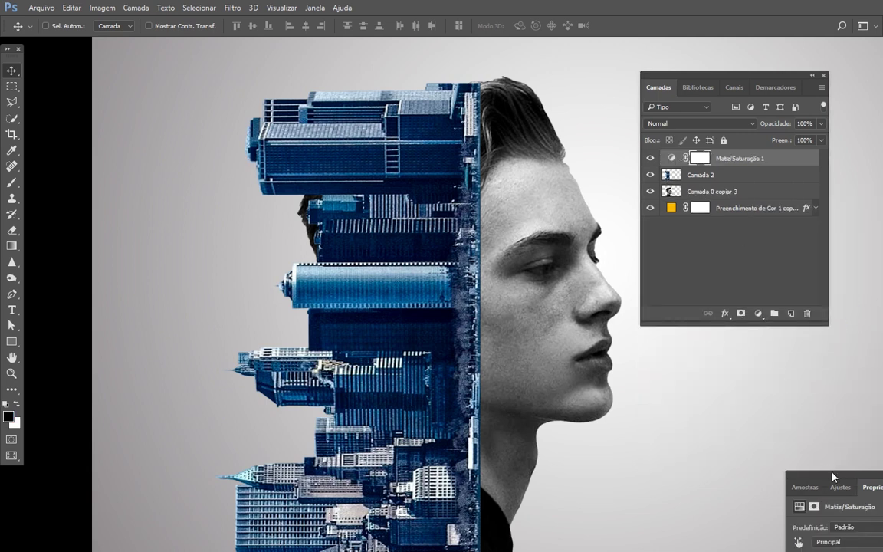
{"action": "left_click_drag", "start_coordinate": [834, 477], "coordinate": [687, 331]}
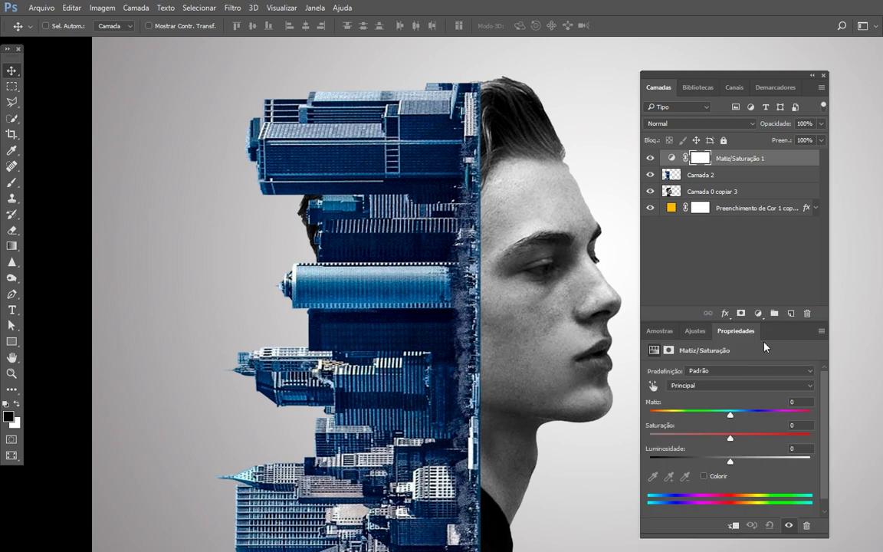
{"action": "left_click_drag", "start_coordinate": [730, 438], "coordinate": [707, 438]}
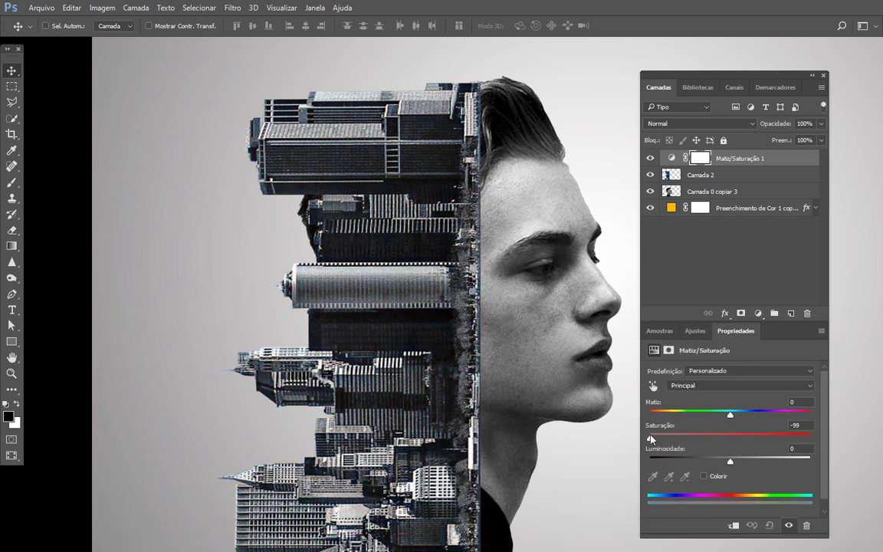
{"action": "left_click", "coordinate": [454, 309], "text": "ctrl"}
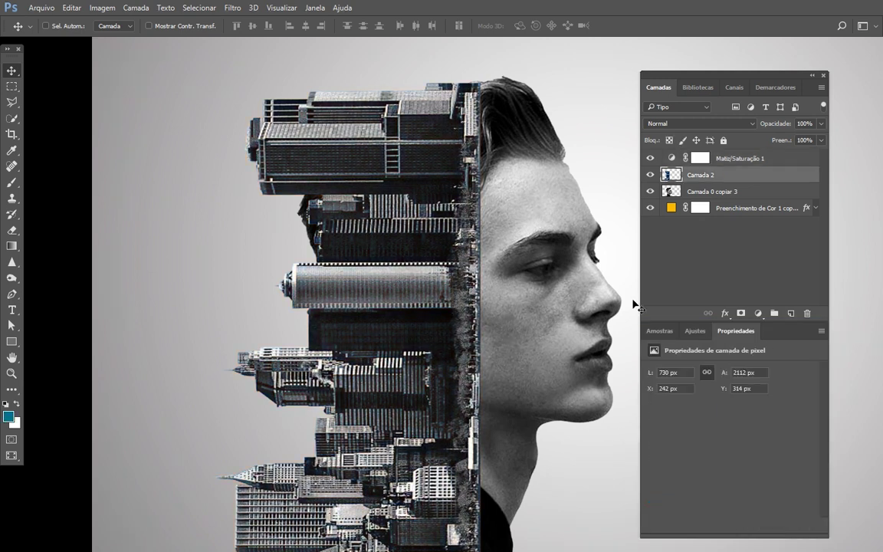
- Mask Camada 2 with a black-to-white gradient so its right edge fades into the face
{"action": "left_click", "coordinate": [651, 174]}
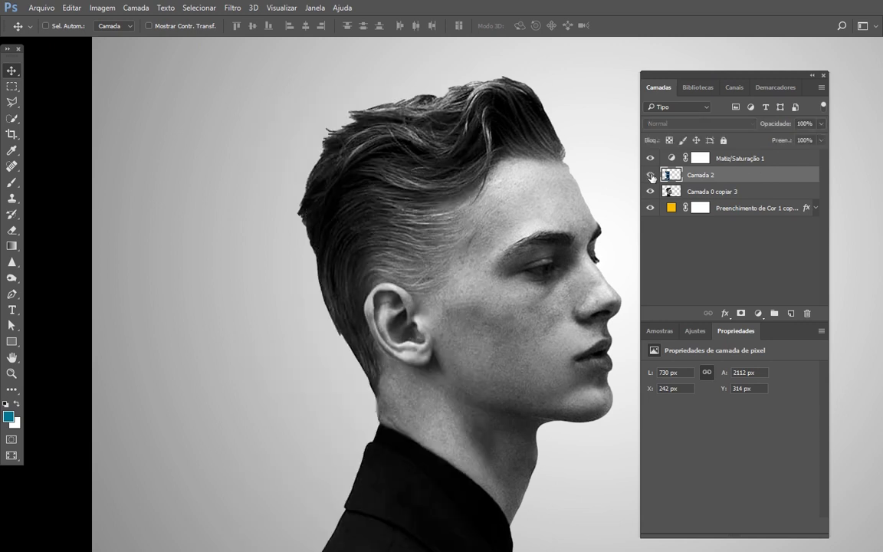
{"action": "left_click", "coordinate": [651, 175]}
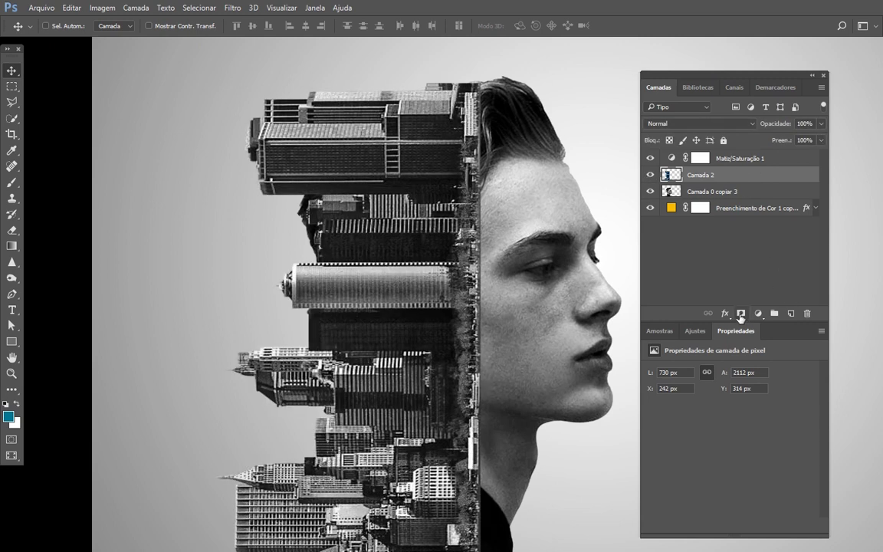
{"action": "left_click", "coordinate": [740, 314]}
{"action": "left_click_drag", "start_coordinate": [709, 79], "coordinate": [757, 80]}
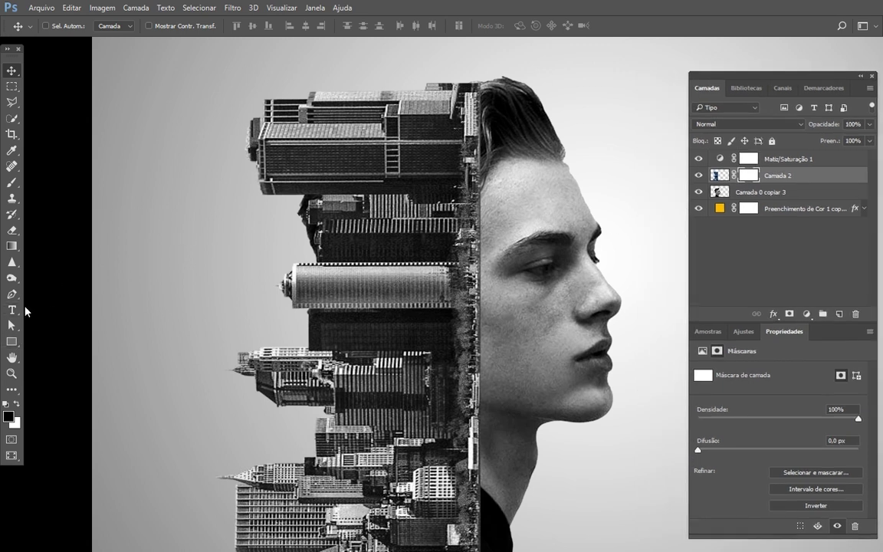
{"action": "key", "text": "g"}
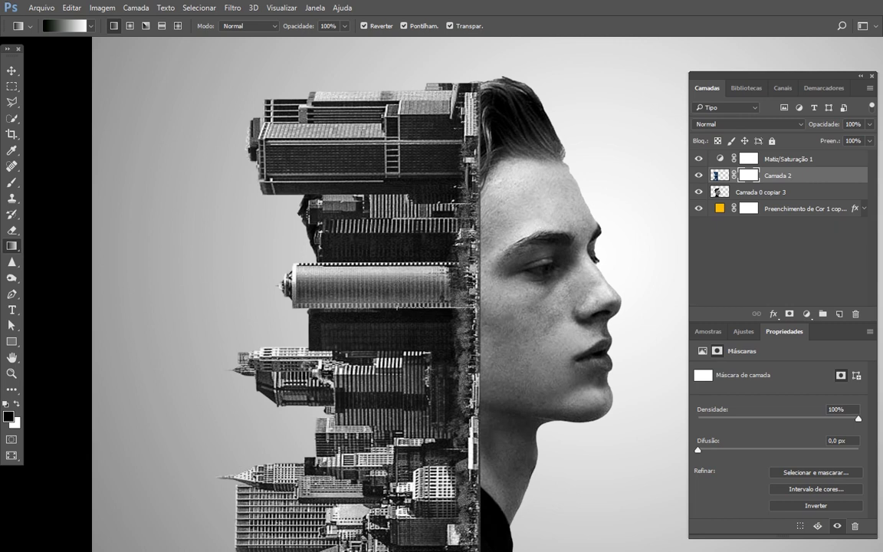
{"action": "mouse_move", "coordinate": [429, 276]}
{"action": "left_mouse_down"}
{"action": "mouse_move", "coordinate": [476, 307]}
{"action": "mouse_move", "coordinate": [443, 316]}
{"action": "left_mouse_up"}
{"action": "key", "text": "v"}
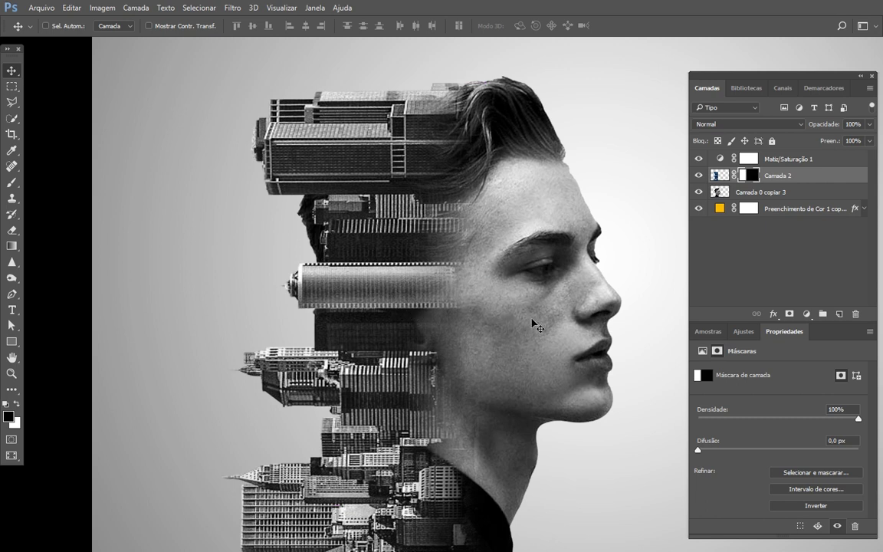
- Mask Camada 0 copiar 3 with a gradient so the back of the head fades into the skyline
{"action": "left_click", "coordinate": [789, 196]}
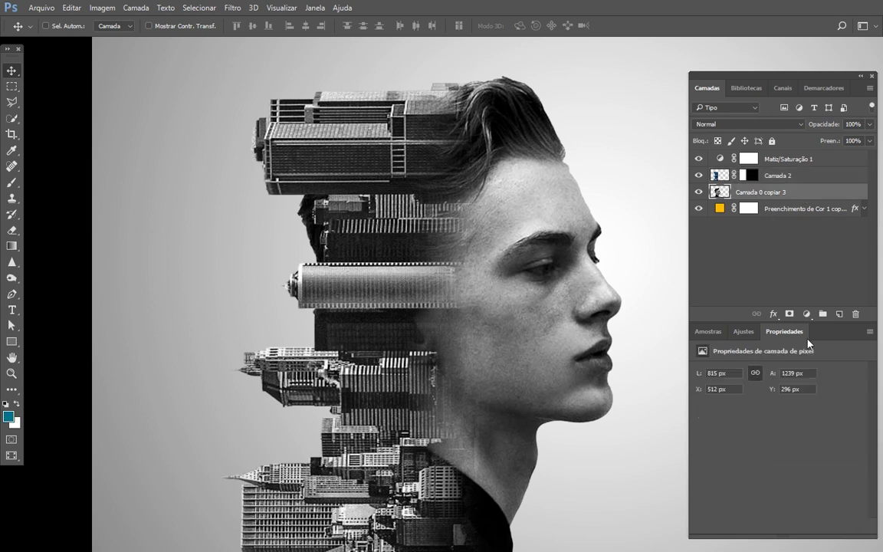
{"action": "left_click", "coordinate": [789, 314]}
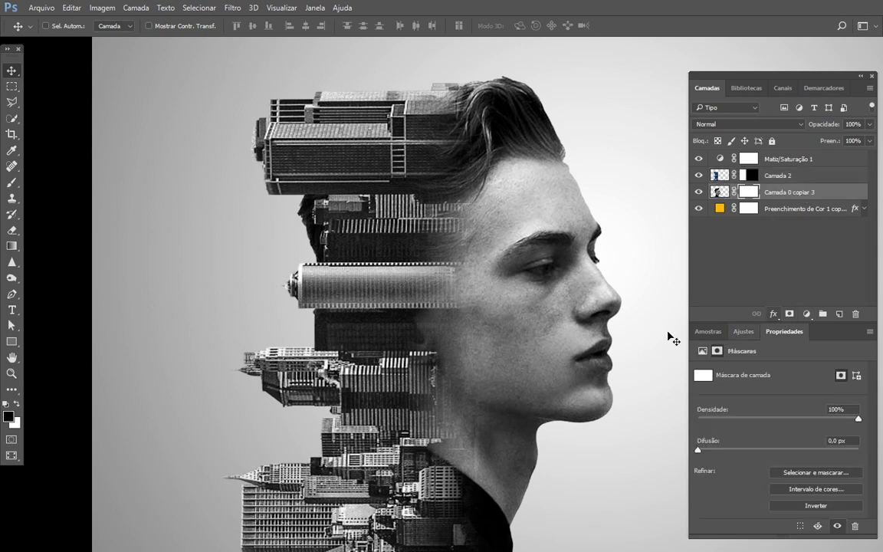
{"action": "key", "text": "g"}
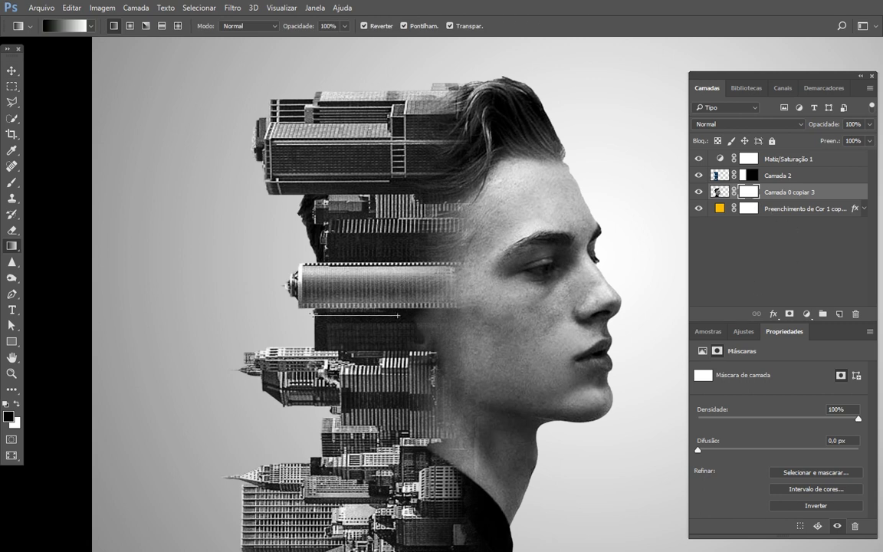
{"action": "left_click_drag", "start_coordinate": [312, 314], "coordinate": [312, 314]}
{"action": "left_click", "coordinate": [697, 176]}
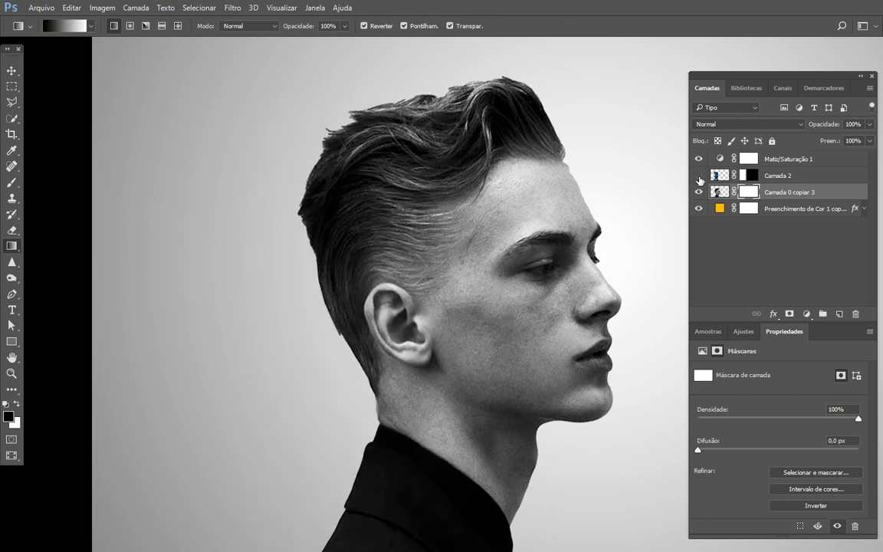
{"action": "left_click", "coordinate": [698, 176]}
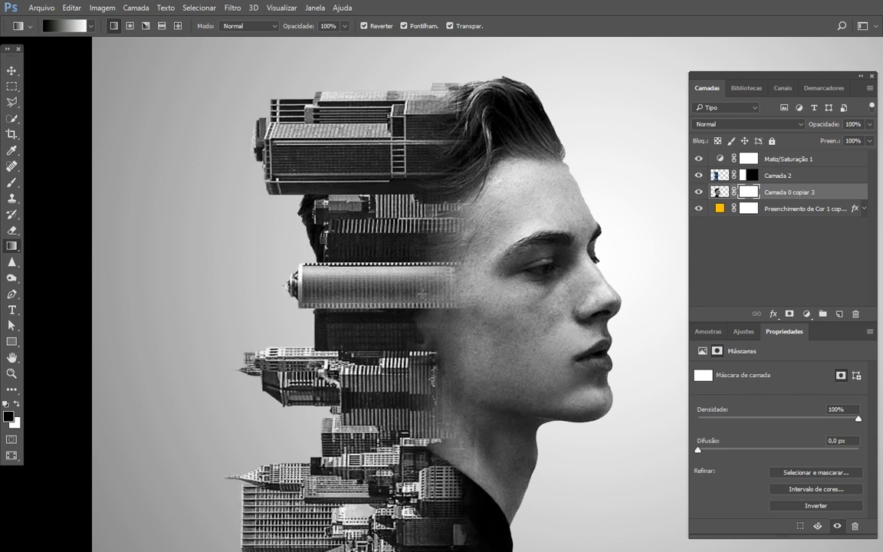
{"action": "left_click", "coordinate": [697, 176]}
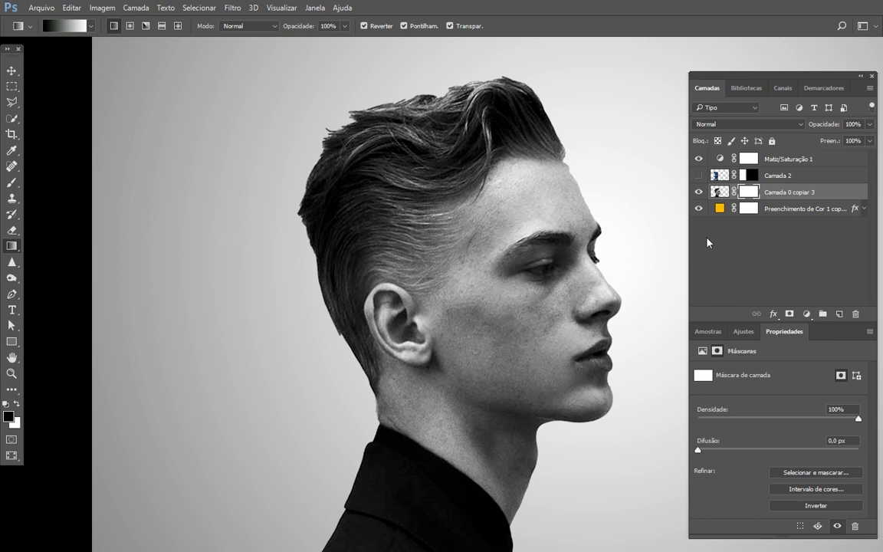
{"action": "left_click", "coordinate": [698, 193]}
{"action": "left_click", "coordinate": [700, 196]}
{"action": "left_click_drag", "start_coordinate": [328, 289], "coordinate": [352, 287]}
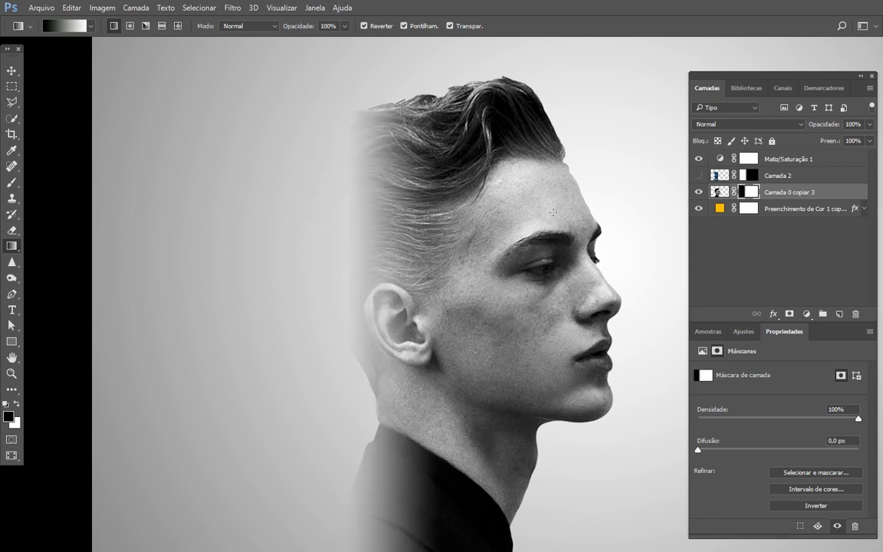
{"action": "left_click", "coordinate": [698, 175]}
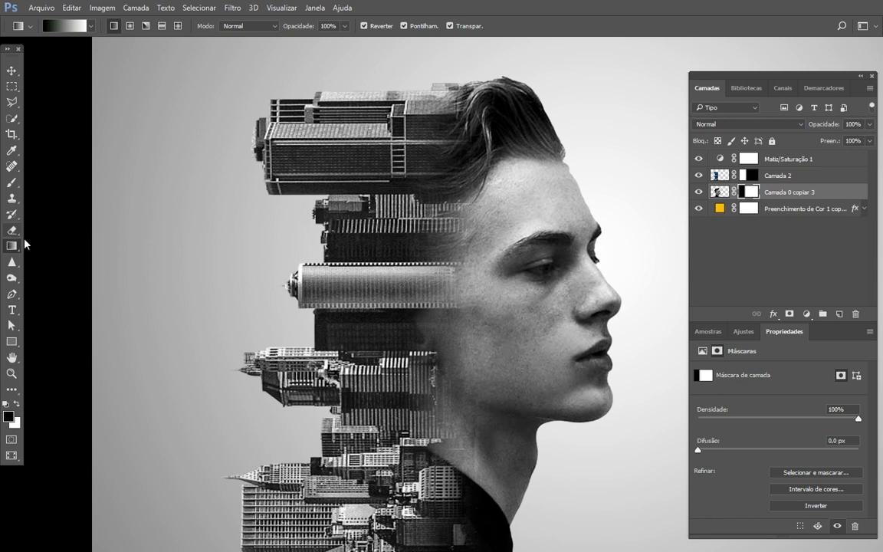
- Paint the portrait's mask with a 600 brush to reveal buildings around the cheek, jaw and hair
{"action": "key", "text": "b"}
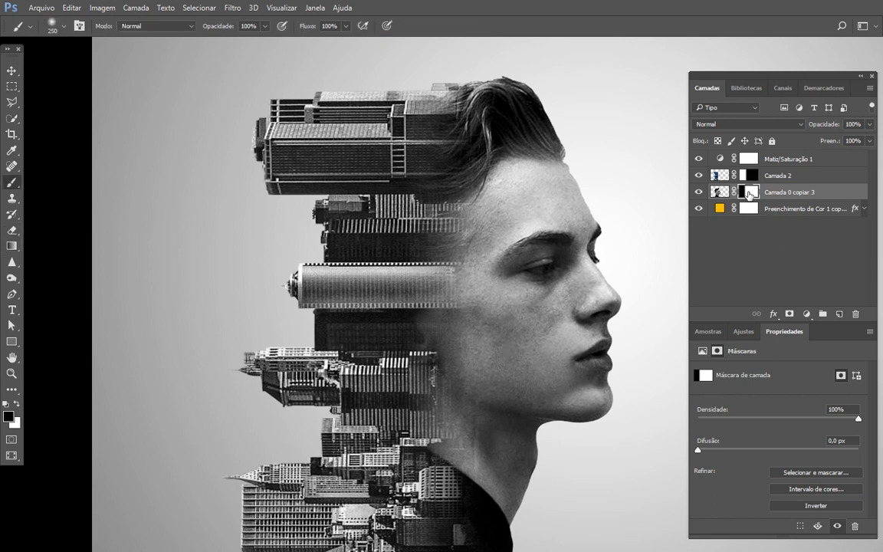
{"action": "left_click", "coordinate": [751, 177]}
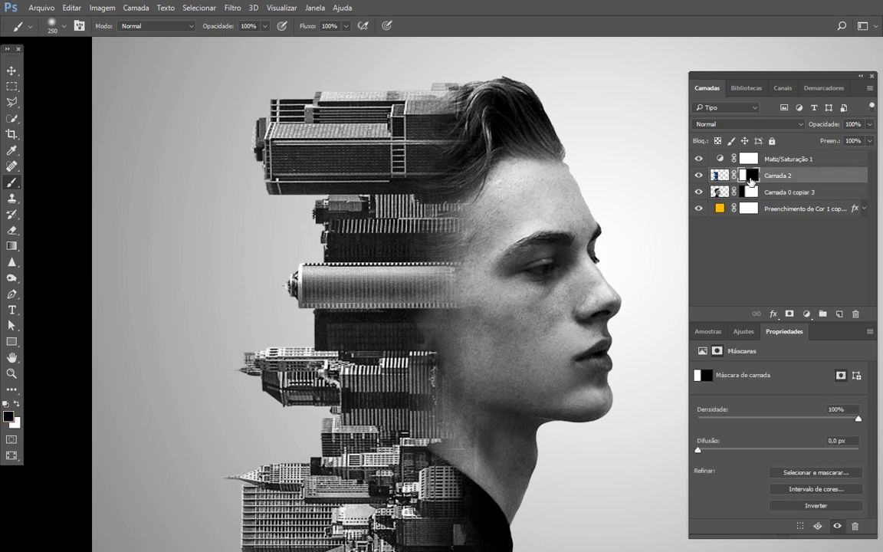
{"action": "left_click", "coordinate": [722, 194]}
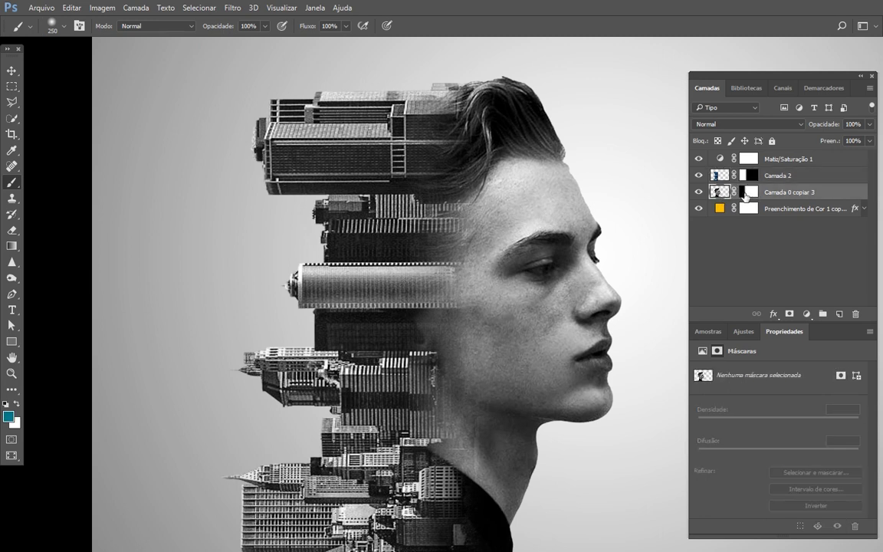
{"action": "left_click", "coordinate": [748, 193]}
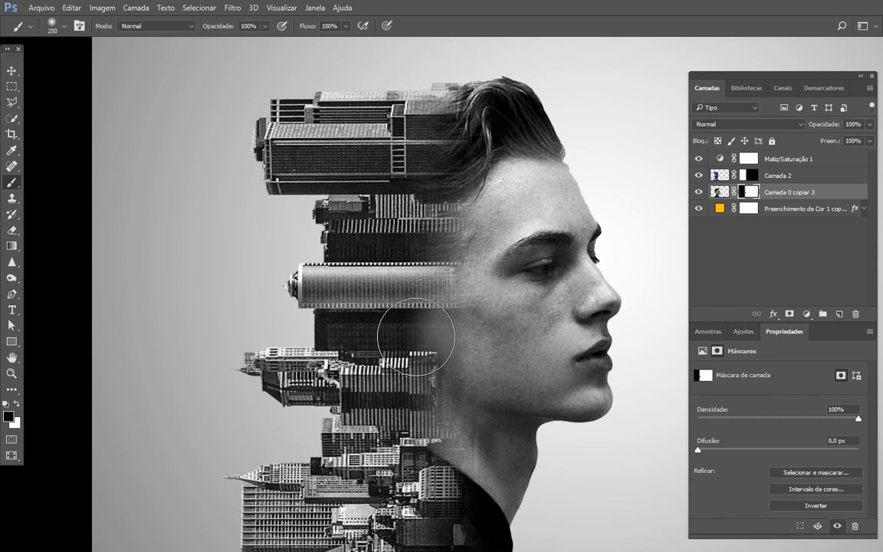
{"action": "key", "text": "bracketright"}
{"action": "key", "text": "bracketright"}
{"action": "key", "text": "bracketright"}
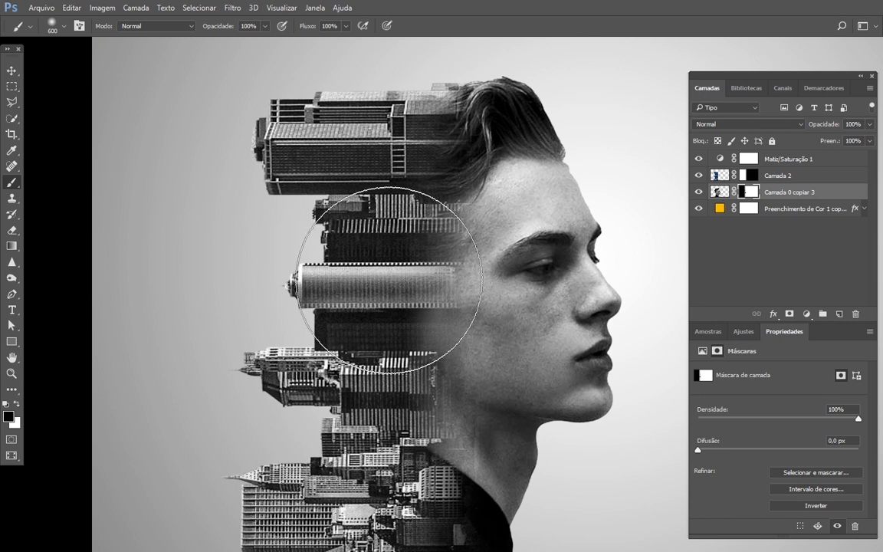
{"action": "left_click_drag", "start_coordinate": [394, 414], "coordinate": [404, 490]}
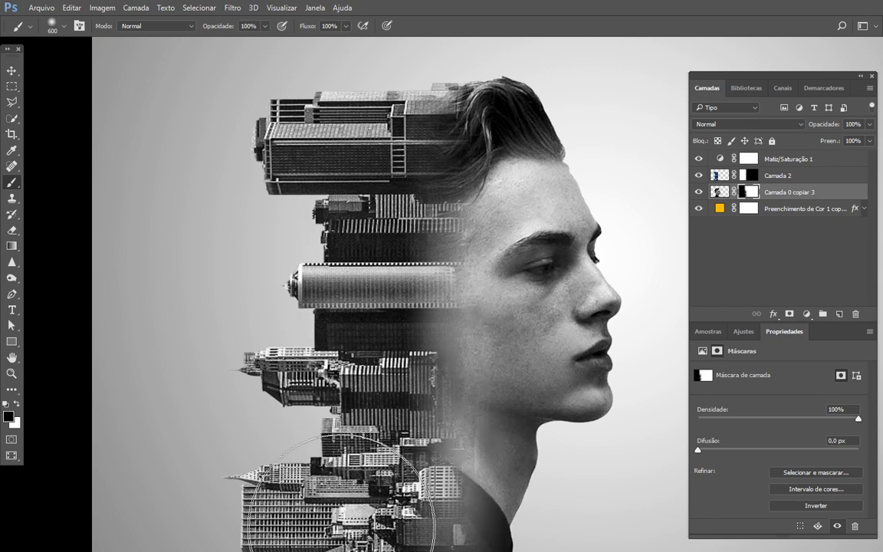
{"action": "left_click_drag", "start_coordinate": [423, 204], "coordinate": [433, 118]}
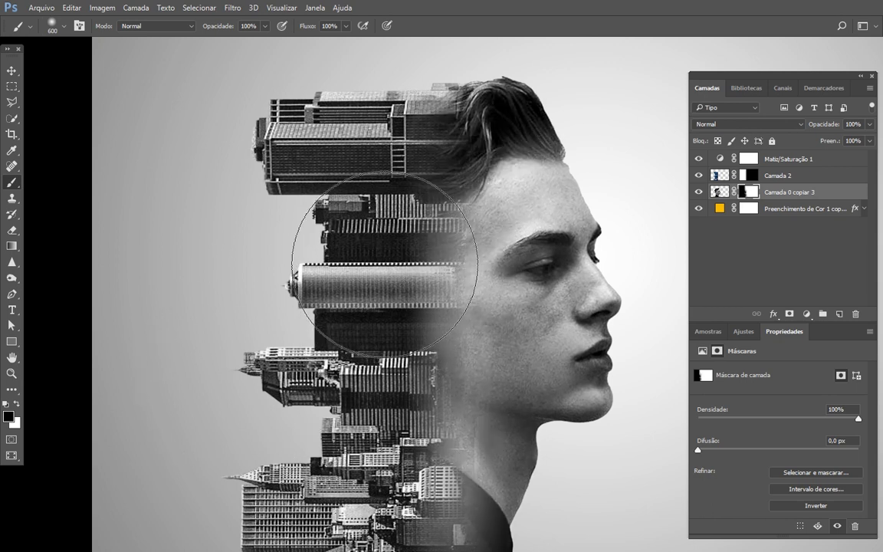
- Soften the skyline mask where it meets the face with a 400 brush, and add Camada 3
{"action": "left_click", "coordinate": [748, 176]}
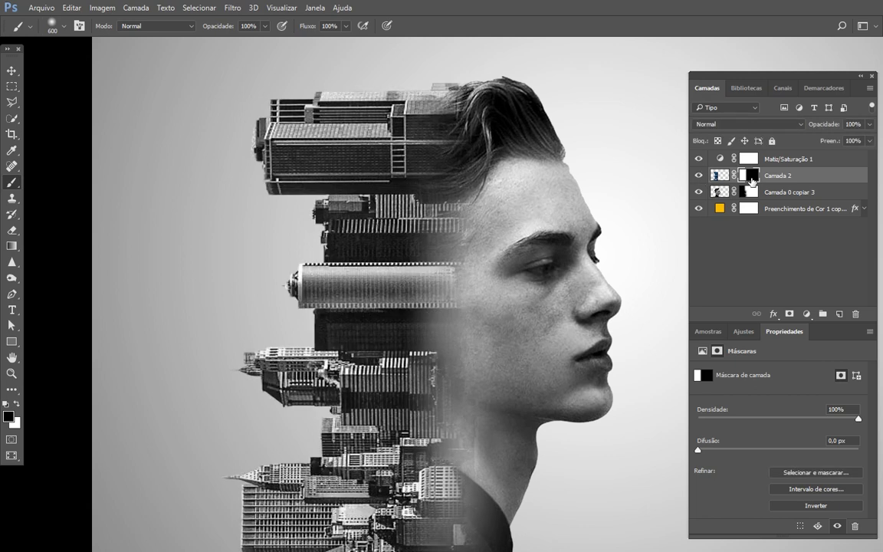
{"action": "key", "text": "bracketleft"}
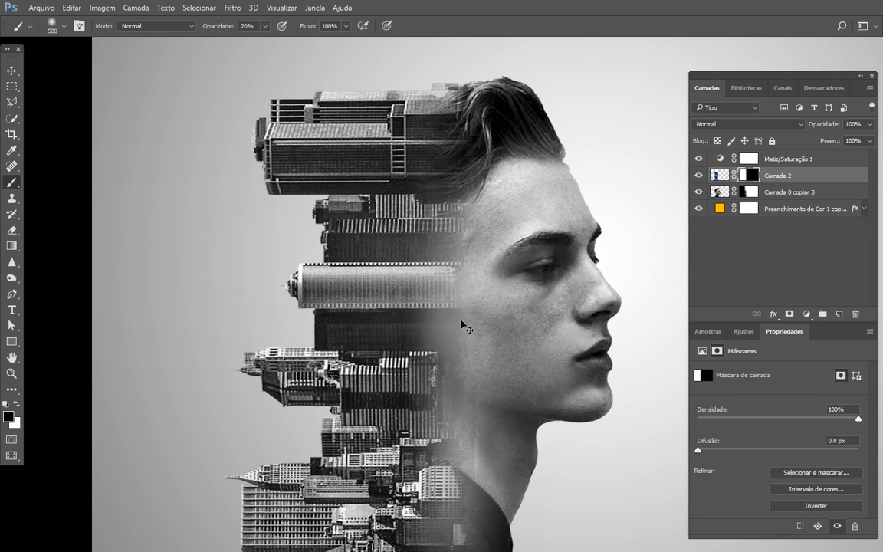
{"action": "key", "text": "bracketleft"}
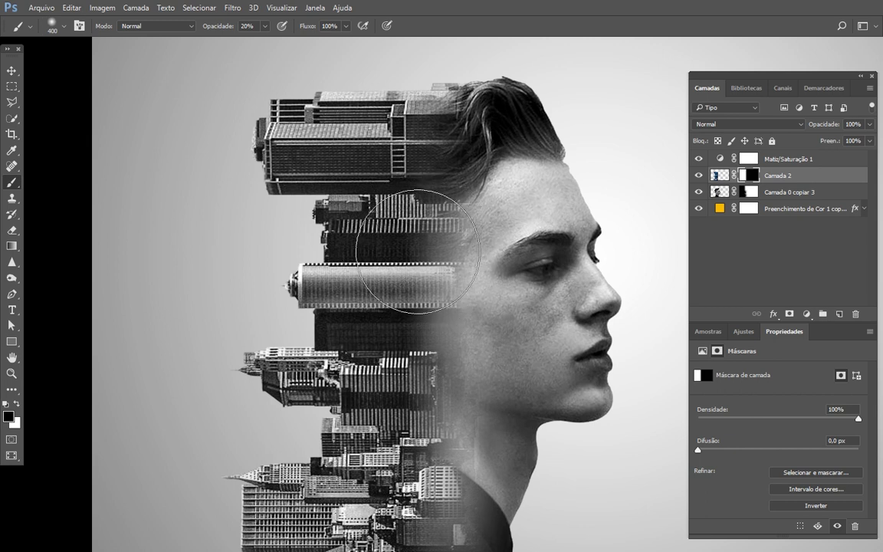
{"action": "mouse_move", "coordinate": [404, 247]}
{"action": "left_mouse_down"}
{"action": "mouse_move", "coordinate": [406, 330]}
{"action": "mouse_move", "coordinate": [370, 286]}
{"action": "mouse_move", "coordinate": [482, 295]}
{"action": "mouse_move", "coordinate": [502, 334]}
{"action": "mouse_move", "coordinate": [519, 335]}
{"action": "left_mouse_up"}
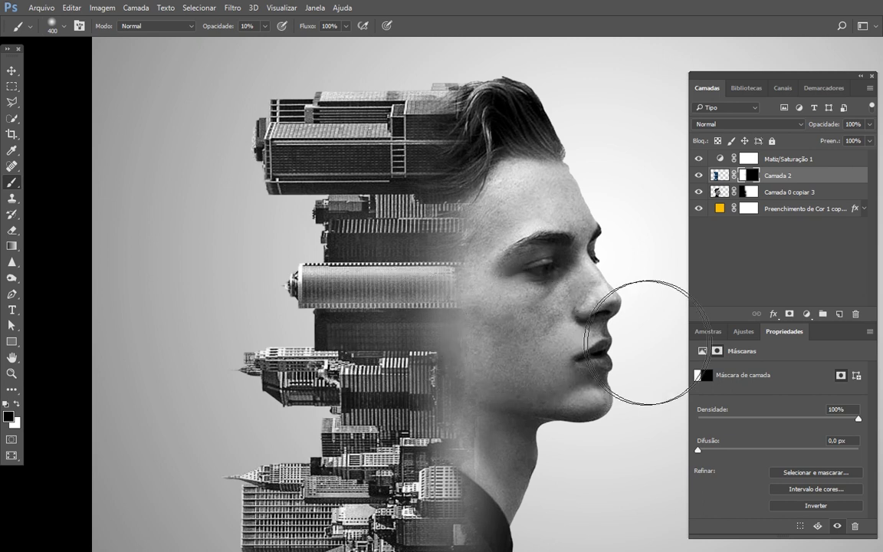
{"action": "left_click", "coordinate": [839, 313]}
{"action": "key", "text": "bracketleft"}
{"action": "key", "text": "bracketleft"}
{"action": "key", "text": "bracketleft"}
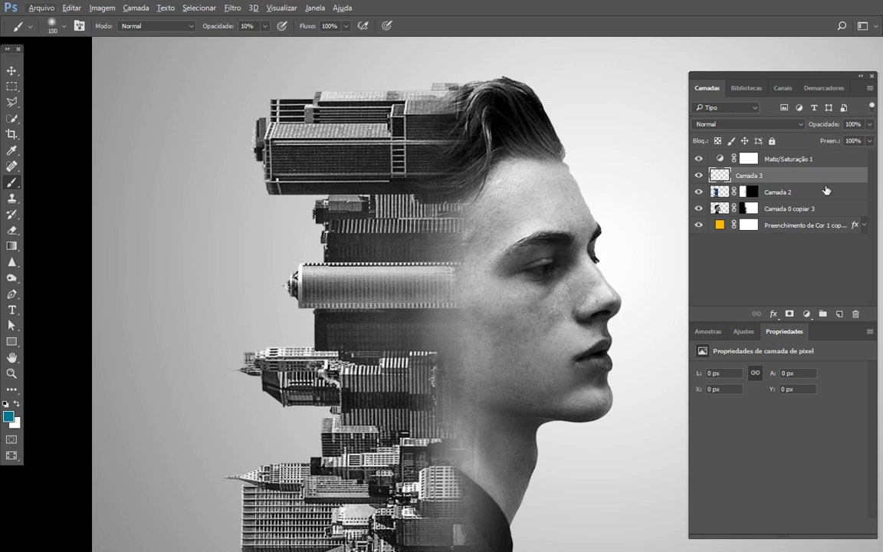
- Move Camada 3 to the top of the layer stack, undoing a faint test stroke and teal dab
{"action": "left_click_drag", "start_coordinate": [452, 329], "coordinate": [490, 303]}
{"action": "key", "text": "ctrl+z"}
{"action": "left_click_drag", "start_coordinate": [800, 178], "coordinate": [766, 156]}
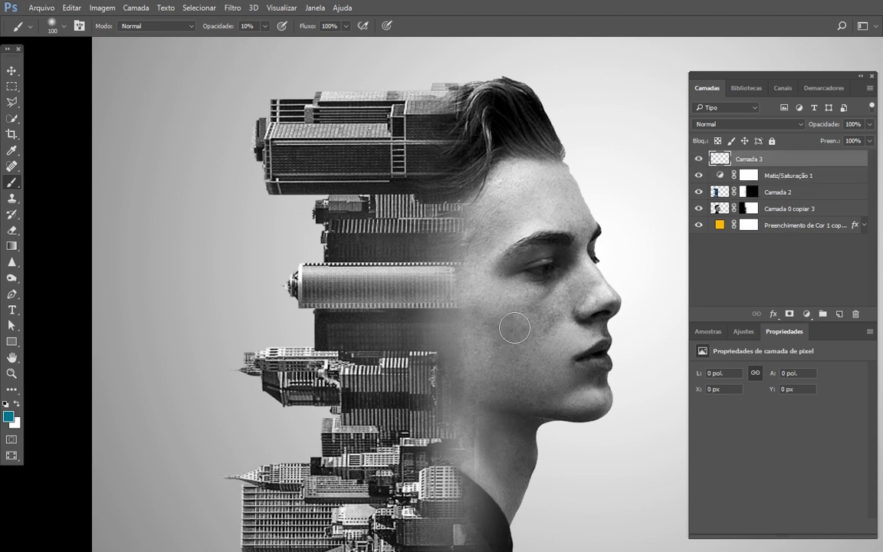
{"action": "key", "text": "0"}
{"action": "left_click", "coordinate": [523, 340]}
{"action": "key", "text": "ctrl+z"}
- Try several teal strokes across the cheek and buildings, undoing each so Camada 3 stays empty
{"action": "left_click_drag", "start_coordinate": [524, 337], "coordinate": [314, 336]}
{"action": "key", "text": "ctrl+z"}
{"action": "left_click_drag", "start_coordinate": [496, 241], "coordinate": [296, 246]}
{"action": "key", "text": "ctrl+z"}
{"action": "left_click_drag", "start_coordinate": [496, 242], "coordinate": [261, 245]}
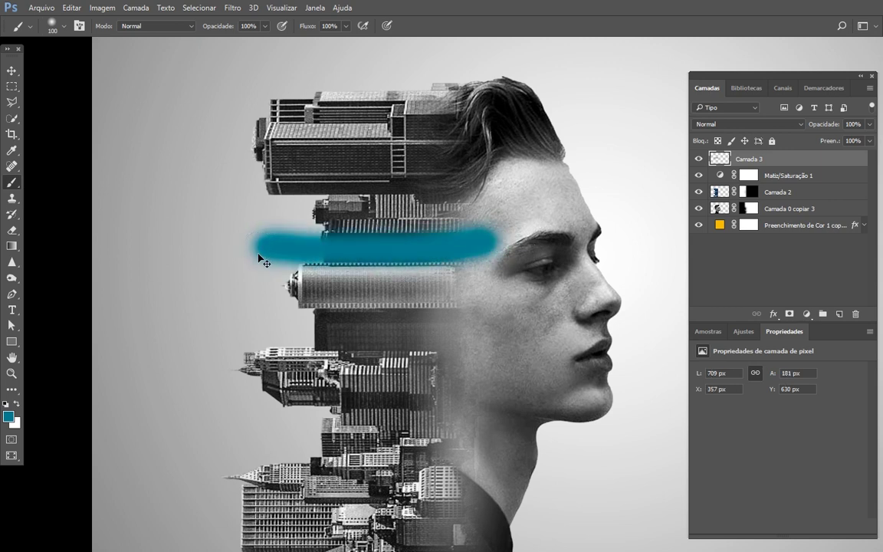
{"action": "key", "text": "ctrl+z"}
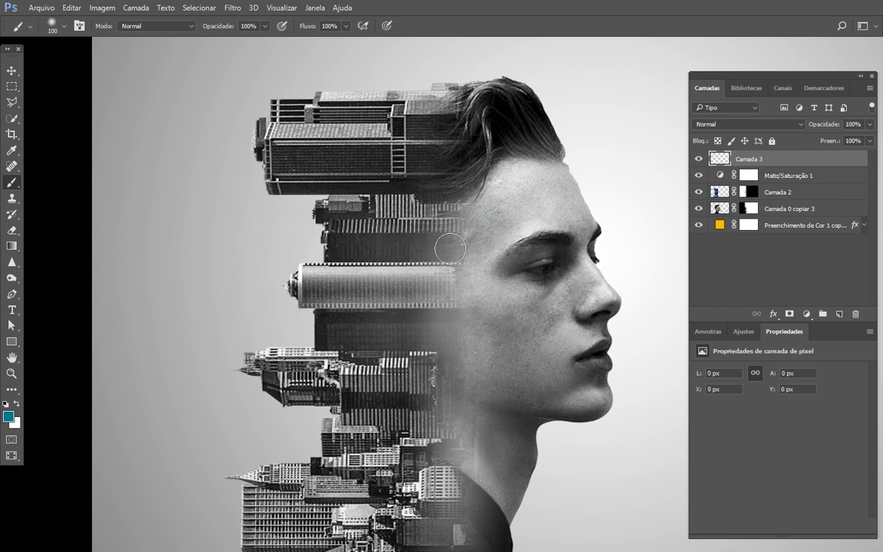
{"action": "left_click_drag", "start_coordinate": [367, 245], "coordinate": [302, 245]}
{"action": "key", "text": "ctrl+z"}
{"action": "left_click_drag", "start_coordinate": [353, 325], "coordinate": [441, 326]}
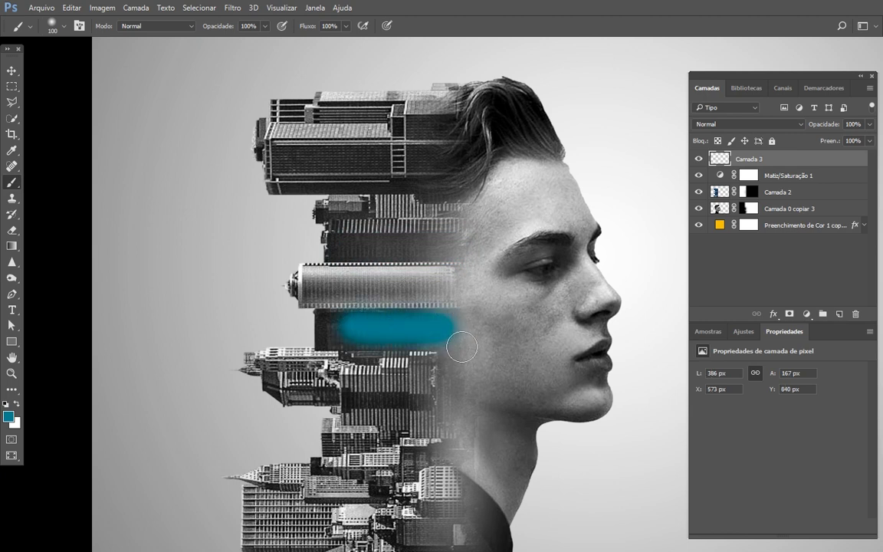
{"action": "key", "text": "ctrl+z"}
{"action": "left_click", "coordinate": [464, 243]}
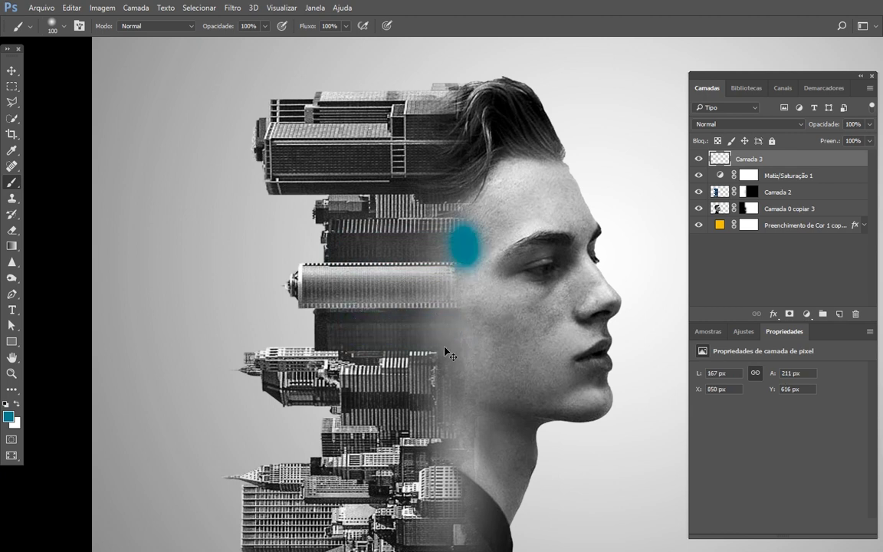
{"action": "key", "text": "ctrl+z"}
{"action": "left_click_drag", "start_coordinate": [460, 283], "coordinate": [459, 364]}
{"action": "key", "text": "ctrl+z"}
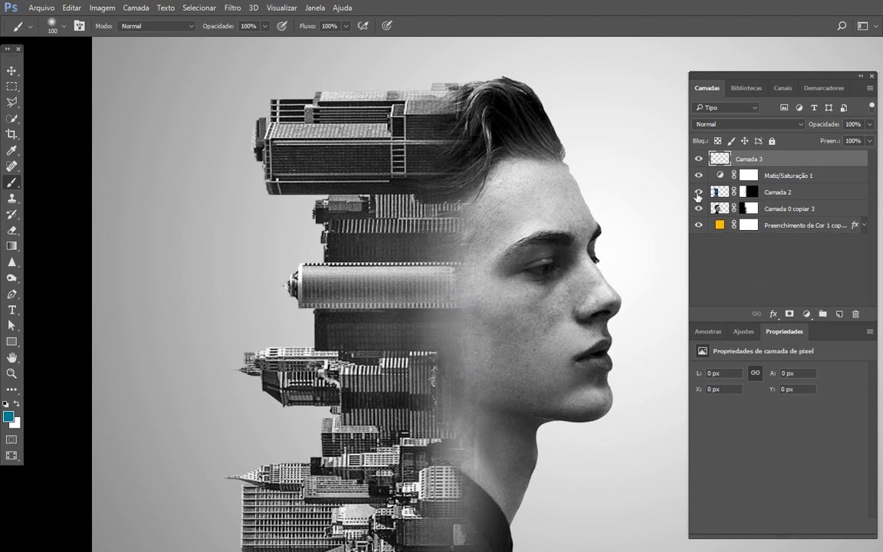
{"action": "left_click", "coordinate": [754, 192]}
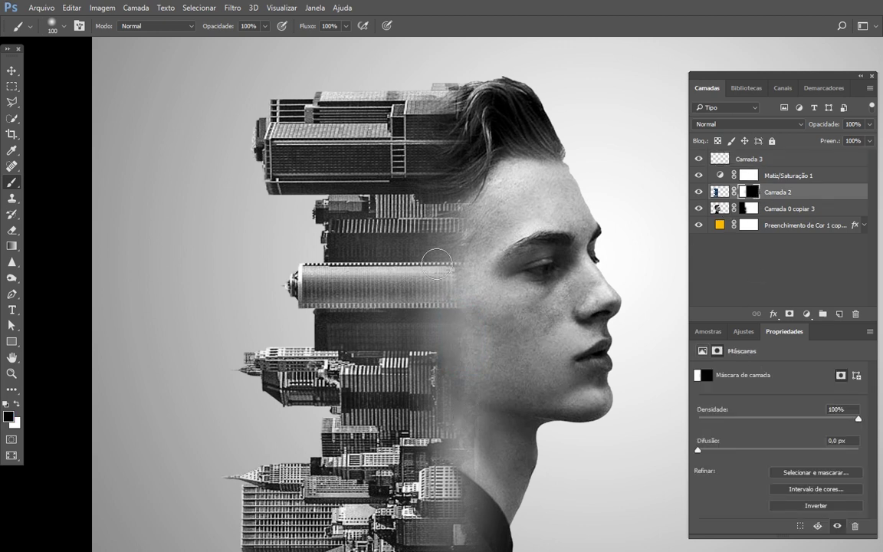
- Enlarge the brush to 150 px and fade the buildings beside the cheek on Camada 2's mask
{"action": "key", "text": "bracketright"}
{"action": "key", "text": "bracketright"}
{"action": "left_click_drag", "start_coordinate": [441, 246], "coordinate": [400, 225]}
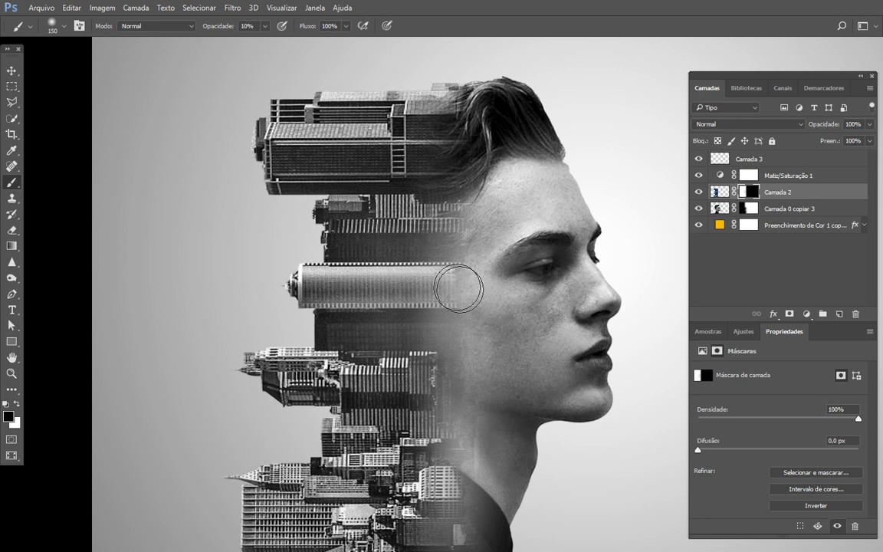
{"action": "left_click_drag", "start_coordinate": [413, 260], "coordinate": [453, 250]}
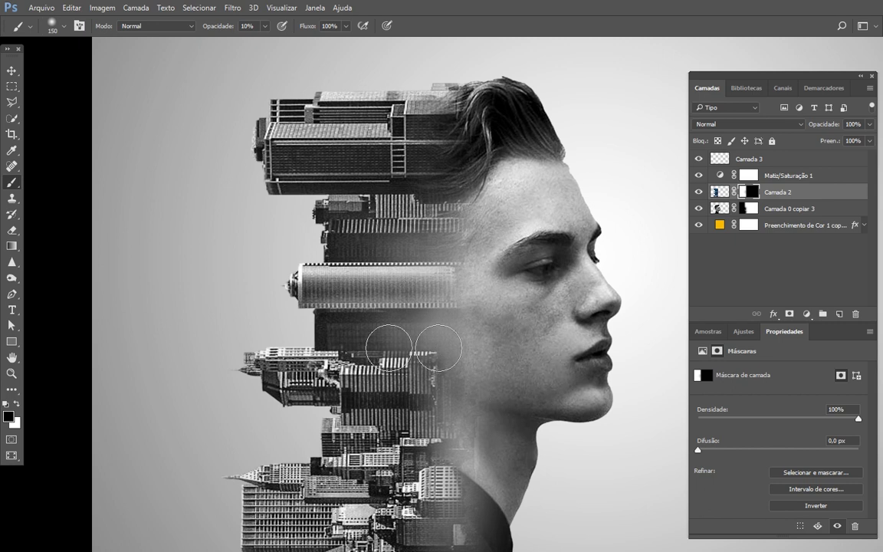
{"action": "left_click_drag", "start_coordinate": [446, 224], "coordinate": [356, 255]}
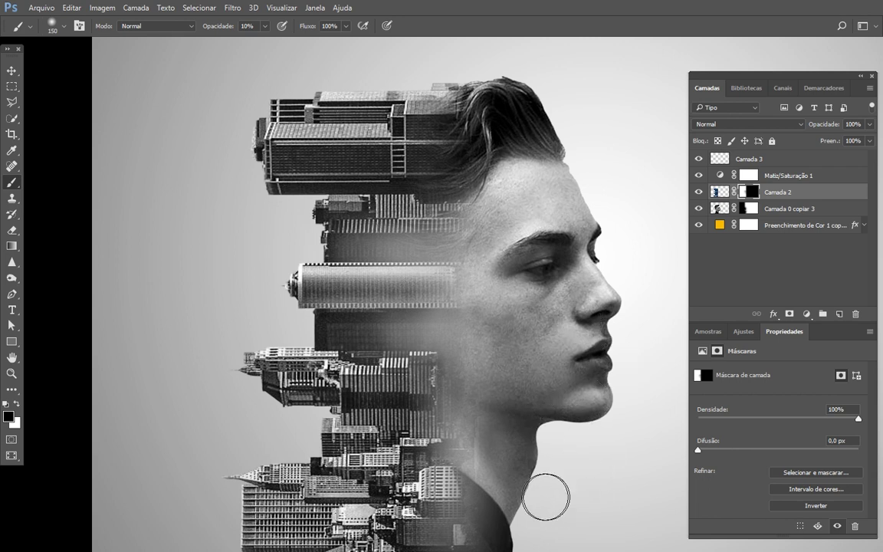
- Softly blend the skyline into the neck, hairline and jaw
{"action": "scroll", "coordinate": [545, 497], "scroll_direction": "up", "scroll_amount": 5}
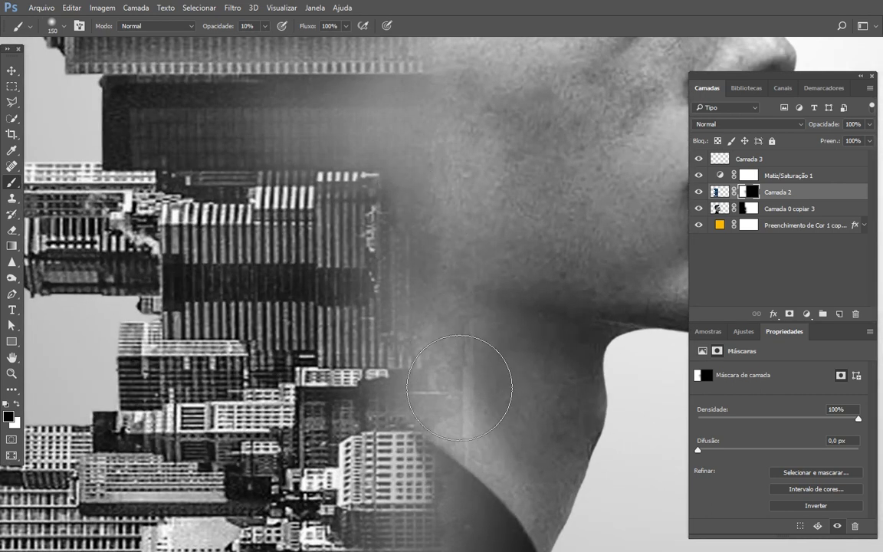
{"action": "scroll", "coordinate": [459, 388], "scroll_direction": "down", "scroll_amount": 1}
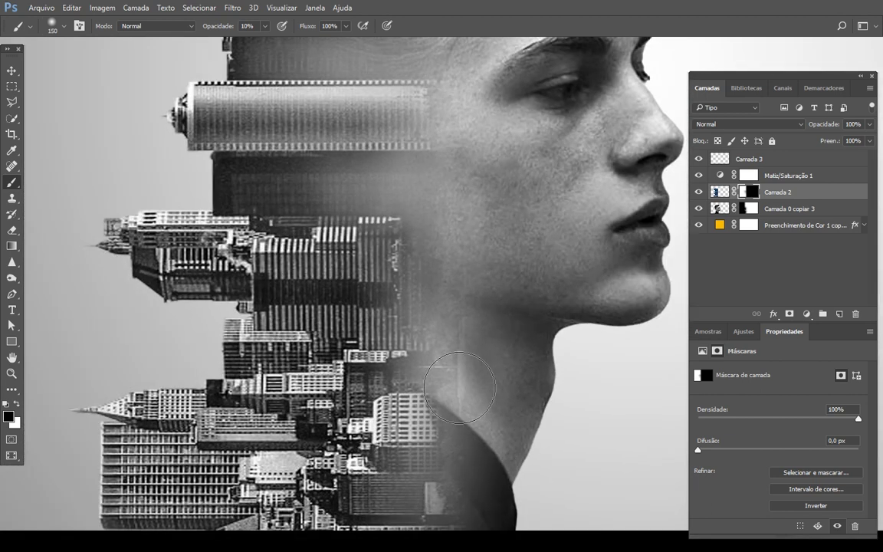
{"action": "mouse_move", "coordinate": [459, 388]}
{"action": "left_mouse_down"}
{"action": "mouse_move", "coordinate": [457, 276]}
{"action": "mouse_move", "coordinate": [498, 325]}
{"action": "mouse_move", "coordinate": [476, 337]}
{"action": "left_mouse_up"}
{"action": "scroll", "coordinate": [444, 215], "scroll_direction": "up", "scroll_amount": 5}
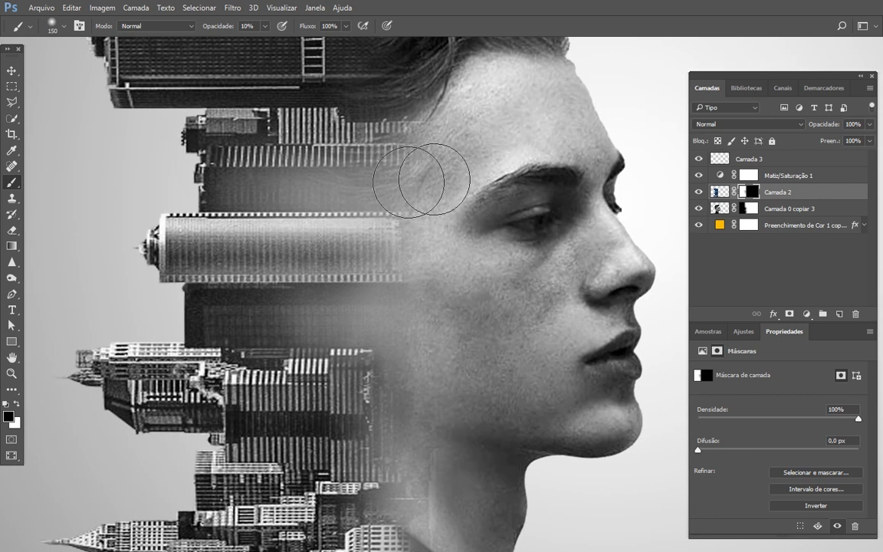
{"action": "scroll", "coordinate": [326, 205], "scroll_direction": "up", "scroll_amount": 2}
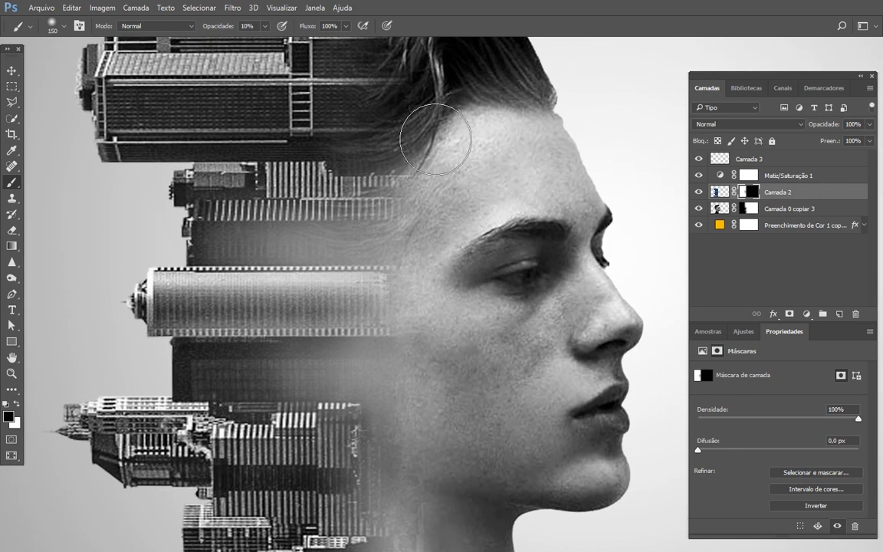
{"action": "mouse_move", "coordinate": [403, 141]}
{"action": "left_mouse_down"}
{"action": "mouse_move", "coordinate": [339, 131]}
{"action": "mouse_move", "coordinate": [360, 108]}
{"action": "mouse_move", "coordinate": [425, 83]}
{"action": "mouse_move", "coordinate": [379, 85]}
{"action": "left_mouse_up"}
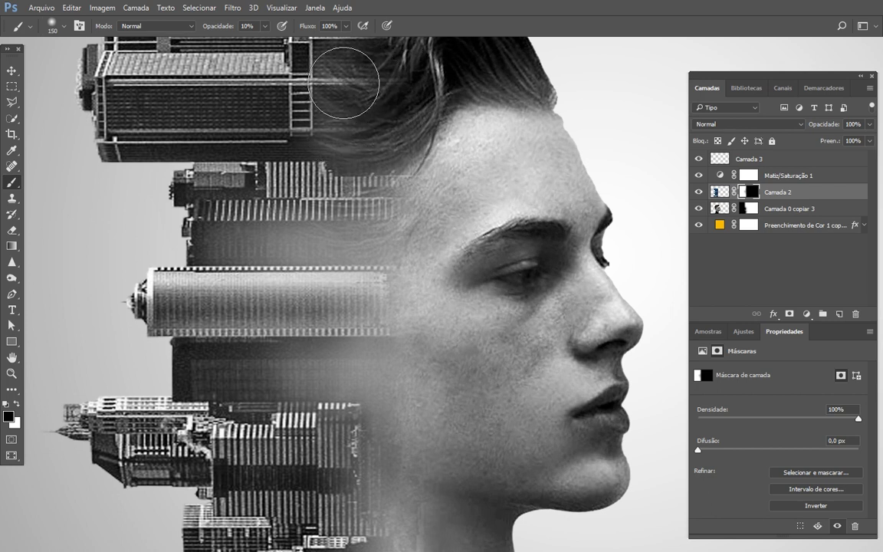
{"action": "left_click_drag", "start_coordinate": [440, 84], "coordinate": [449, 151]}
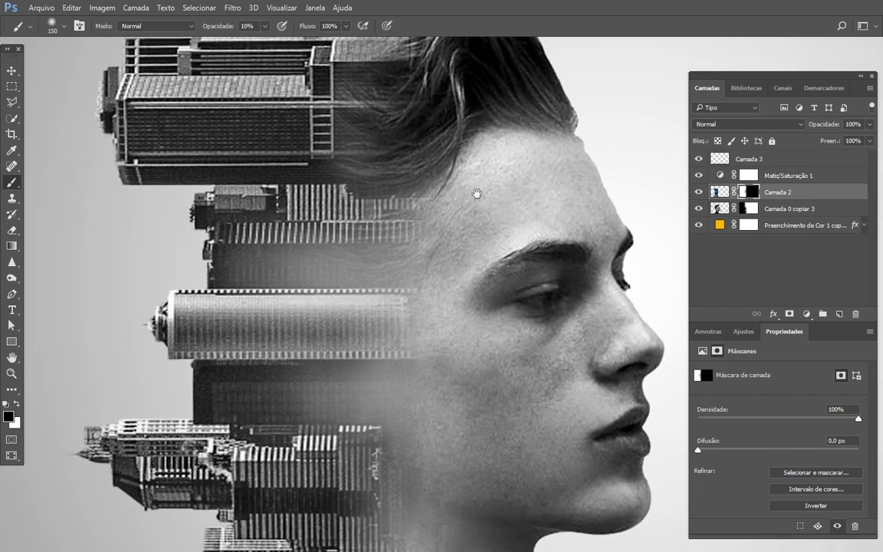
{"action": "mouse_move", "coordinate": [484, 420]}
{"action": "left_mouse_down"}
{"action": "mouse_move", "coordinate": [518, 308]}
{"action": "mouse_move", "coordinate": [487, 375]}
{"action": "left_mouse_up"}
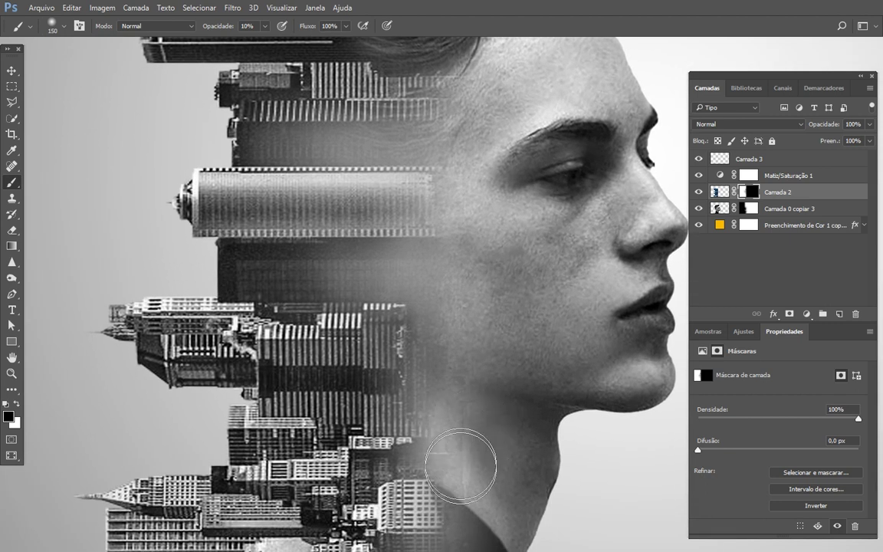
{"action": "left_click_drag", "start_coordinate": [458, 436], "coordinate": [438, 365]}
- Compare with Camada 2 hidden, then fade the buildings at the base of the neck
{"action": "left_click", "coordinate": [698, 193]}
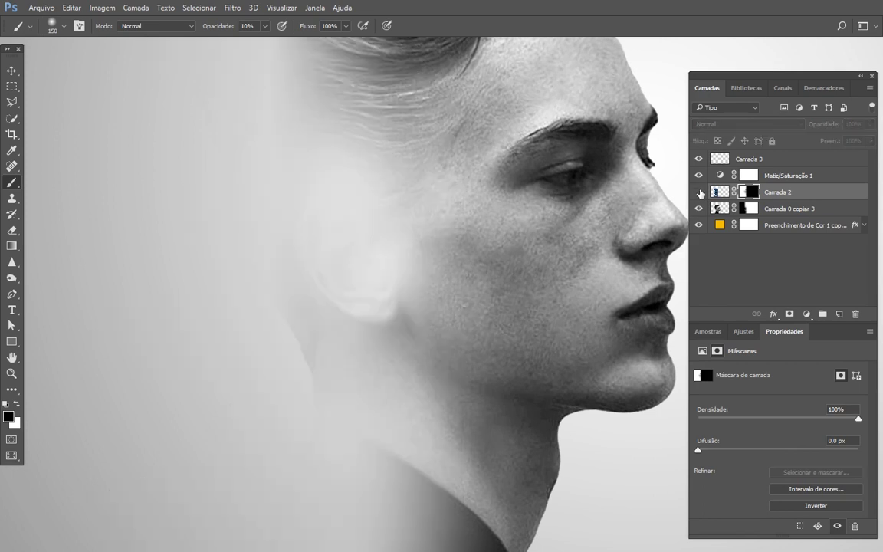
{"action": "left_click", "coordinate": [697, 192]}
{"action": "left_click", "coordinate": [698, 193]}
{"action": "left_click", "coordinate": [698, 192]}
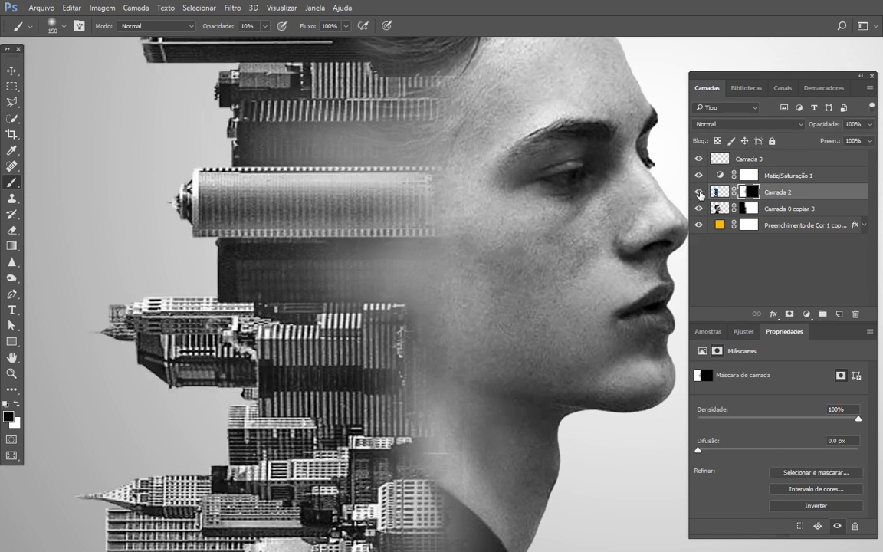
{"action": "left_click", "coordinate": [698, 193]}
{"action": "left_click", "coordinate": [698, 192]}
{"action": "left_click_drag", "start_coordinate": [438, 429], "coordinate": [421, 435]}
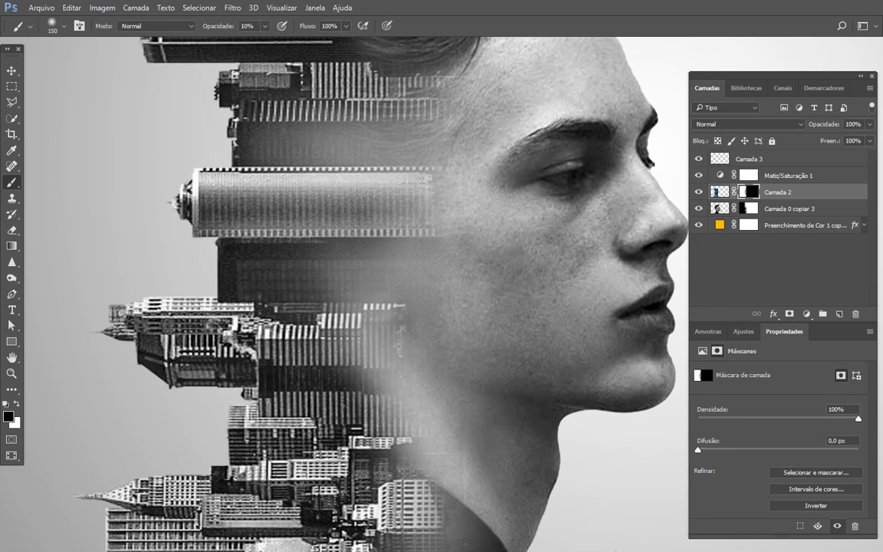
{"action": "key", "text": "ctrl+0"}
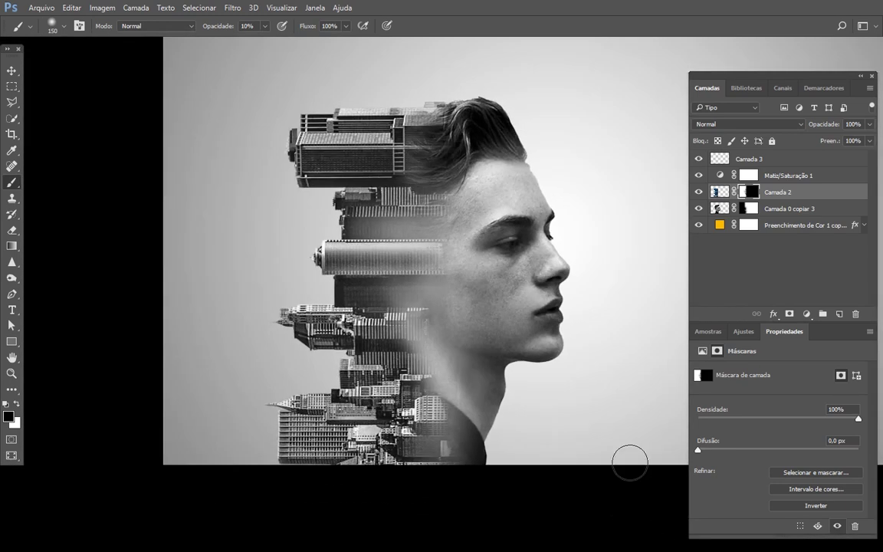
- Zoom into the neck and paint black with a 200 px brush to fade the city texture
{"action": "key", "text": "bracketright"}
{"action": "key", "text": "bracketright"}
{"action": "key", "text": "bracketright"}
{"action": "key", "text": "bracketright"}
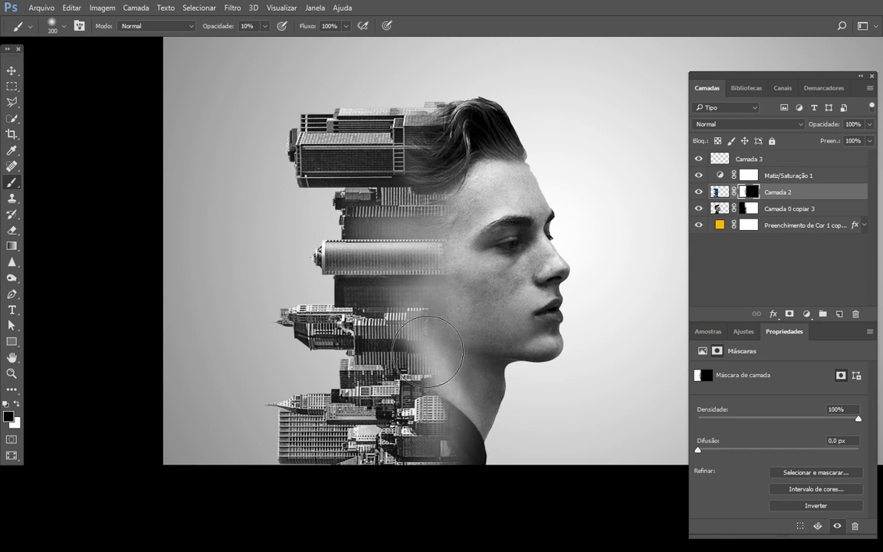
{"action": "key", "text": "x"}
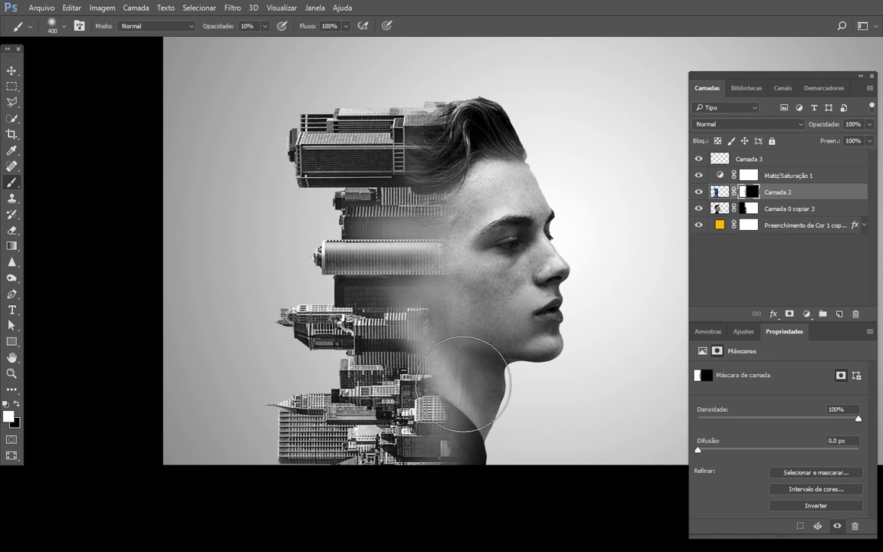
{"action": "left_click", "coordinate": [514, 364], "text": "ctrl"}
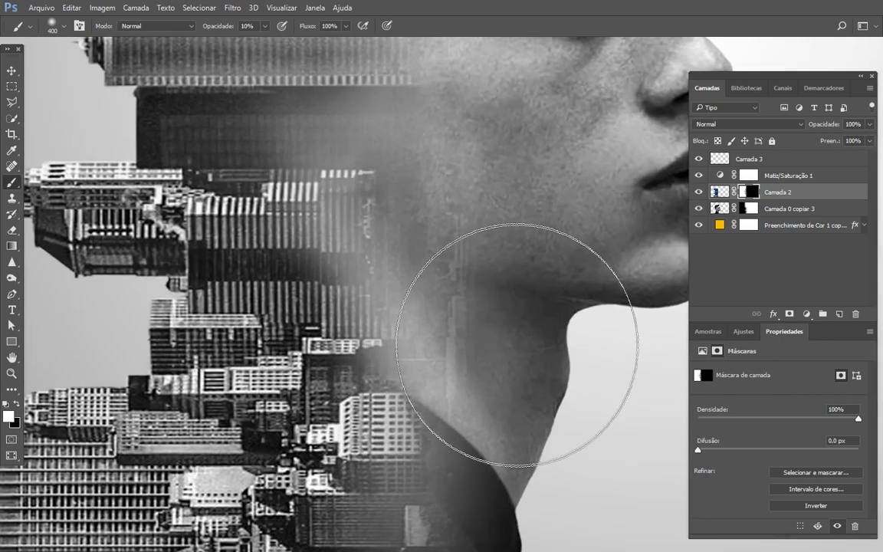
{"action": "key", "text": "bracketleft"}
{"action": "key", "text": "bracketleft"}
{"action": "key", "text": "bracketleft"}
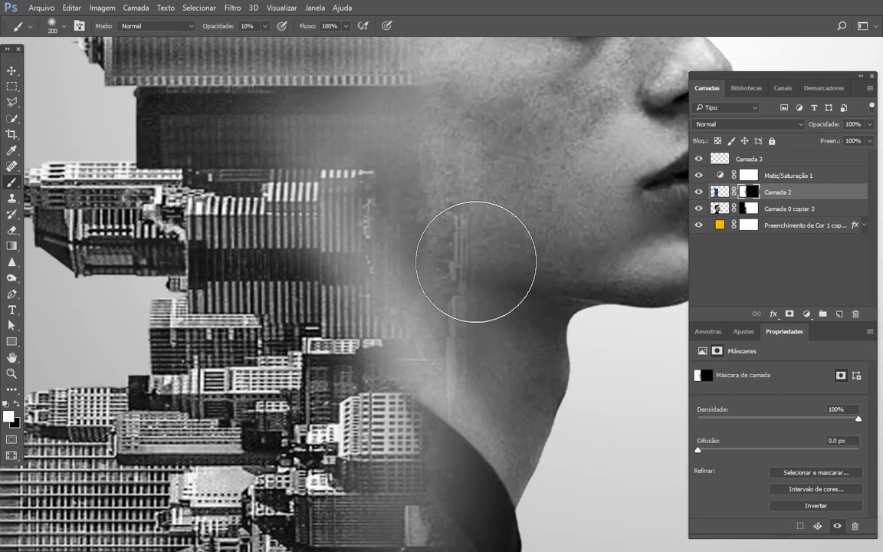
{"action": "key", "text": "x"}
{"action": "mouse_move", "coordinate": [460, 230]}
{"action": "left_mouse_down"}
{"action": "mouse_move", "coordinate": [453, 262]}
{"action": "mouse_move", "coordinate": [483, 335]}
{"action": "mouse_move", "coordinate": [505, 350]}
{"action": "left_mouse_up"}
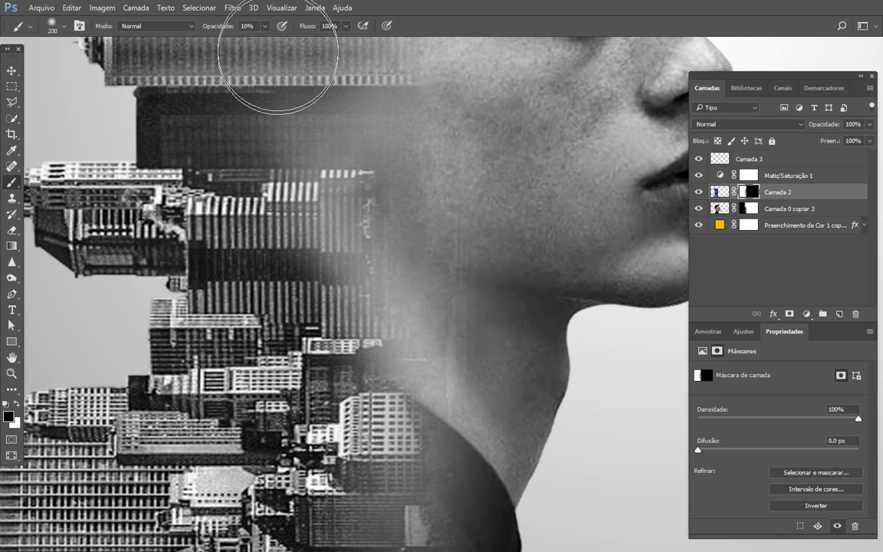
{"action": "mouse_move", "coordinate": [472, 280]}
{"action": "left_mouse_down"}
{"action": "mouse_move", "coordinate": [469, 291]}
{"action": "mouse_move", "coordinate": [516, 339]}
{"action": "mouse_move", "coordinate": [485, 315]}
{"action": "mouse_move", "coordinate": [484, 233]}
{"action": "mouse_move", "coordinate": [473, 275]}
{"action": "mouse_move", "coordinate": [536, 420]}
{"action": "mouse_move", "coordinate": [476, 276]}
{"action": "mouse_move", "coordinate": [520, 435]}
{"action": "left_mouse_up"}
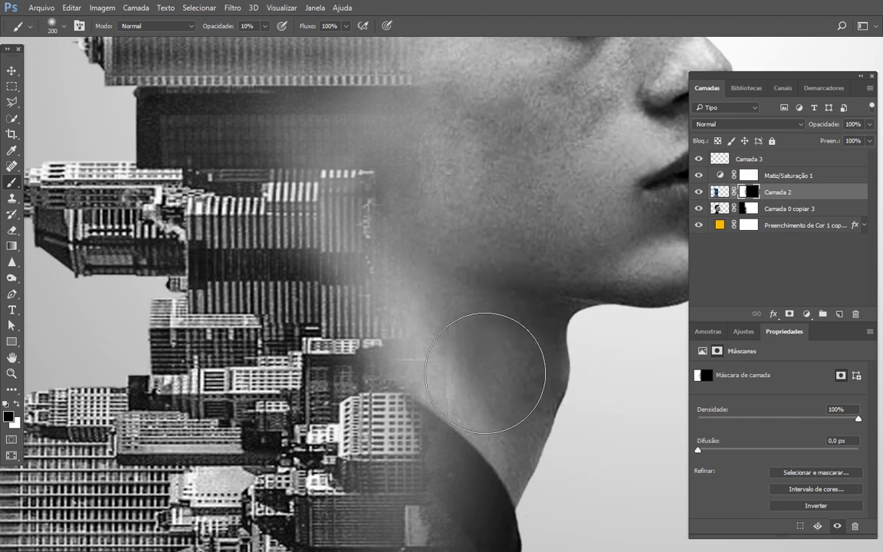
- At 50% opacity, check the red mask overlay and paint black around the neck with a smaller brush
{"action": "scroll", "coordinate": [483, 335], "scroll_direction": "down", "scroll_amount": 3}
{"action": "scroll", "coordinate": [461, 349], "scroll_direction": "down", "scroll_amount": 3}
{"action": "left_click_drag", "start_coordinate": [462, 349], "coordinate": [472, 294]}
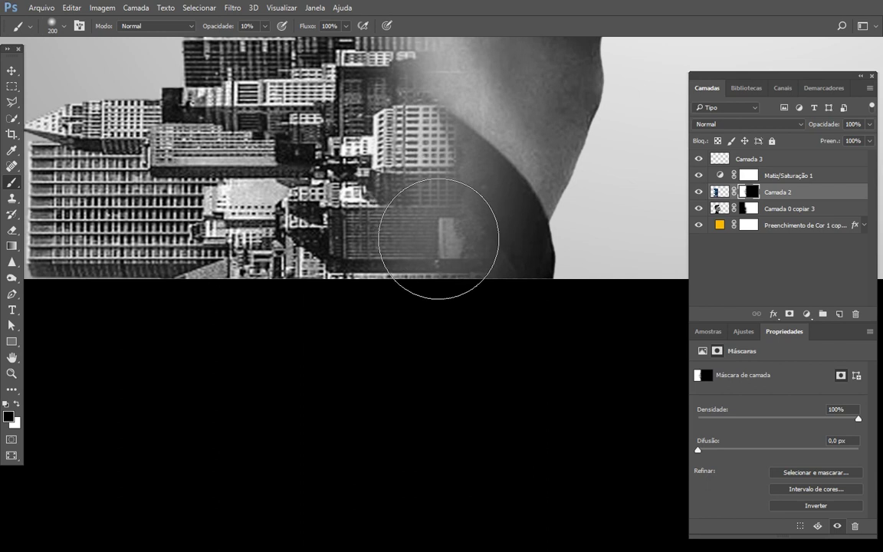
{"action": "key", "text": "x"}
{"action": "key", "text": "5"}
{"action": "left_click_drag", "start_coordinate": [433, 226], "coordinate": [436, 250]}
{"action": "key", "text": "backslash"}
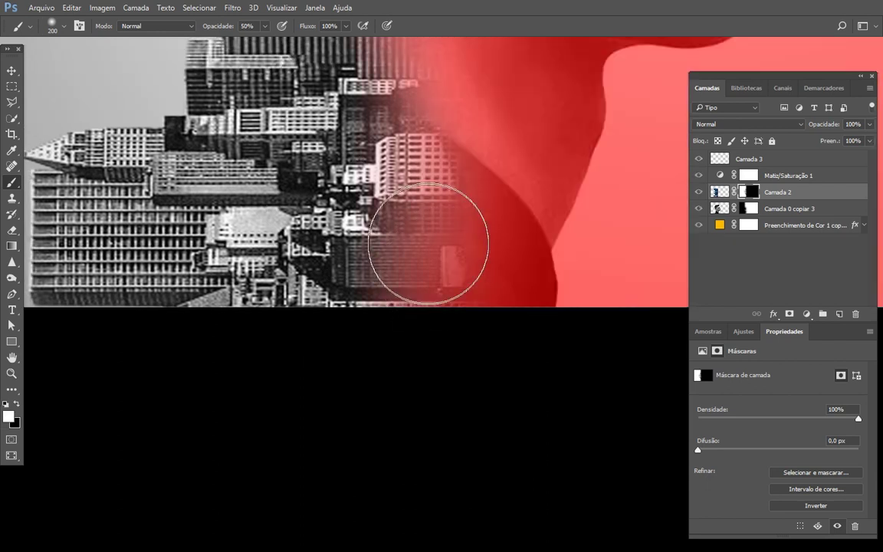
{"action": "key", "text": "backslash"}
{"action": "key", "text": "x"}
{"action": "left_click_drag", "start_coordinate": [475, 265], "coordinate": [483, 302]}
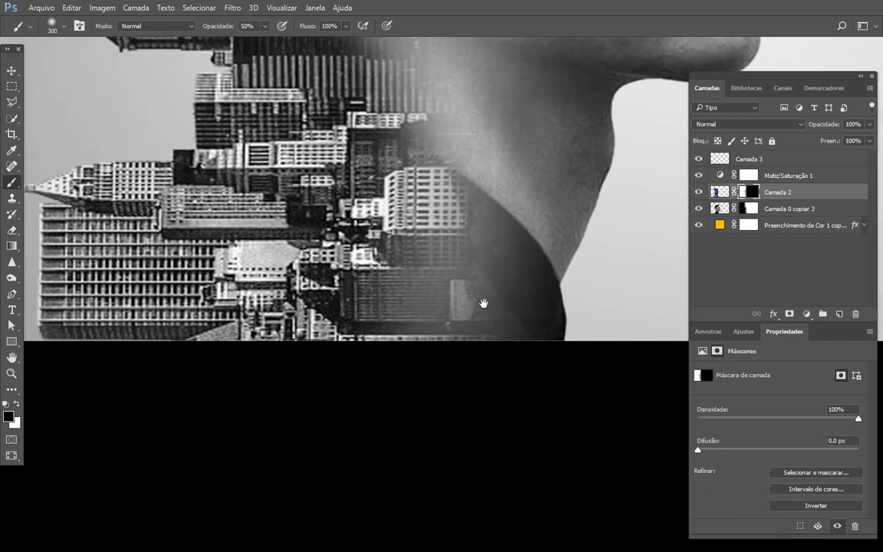
{"action": "key", "text": "bracketleft"}
{"action": "key", "text": "bracketleft"}
{"action": "key", "text": "bracketleft"}
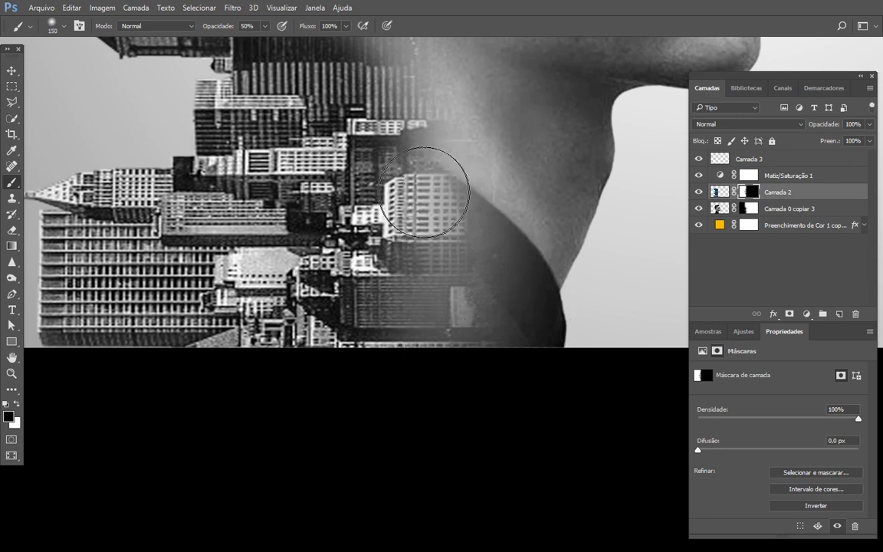
{"action": "mouse_move", "coordinate": [442, 187]}
{"action": "left_mouse_down"}
{"action": "mouse_move", "coordinate": [415, 178]}
{"action": "mouse_move", "coordinate": [414, 397]}
{"action": "left_mouse_up"}
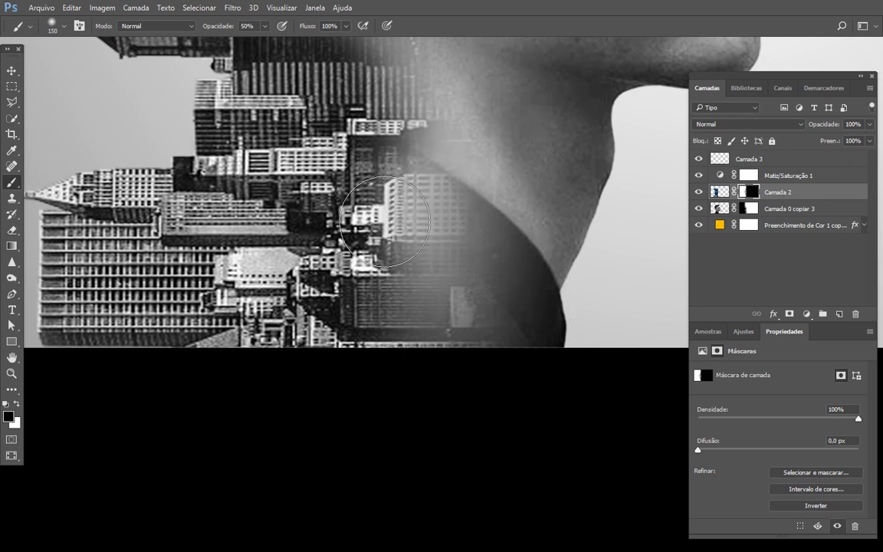
{"action": "key", "text": "bracketright"}
{"action": "key", "text": "bracketright"}
{"action": "key", "text": "bracketright"}
- With a 400 px brush at 10% opacity, softly blend the buildings over the cheek and neck
{"action": "mouse_move", "coordinate": [394, 324]}
{"action": "left_mouse_down"}
{"action": "mouse_move", "coordinate": [332, 240]}
{"action": "mouse_move", "coordinate": [386, 281]}
{"action": "mouse_move", "coordinate": [402, 445]}
{"action": "left_mouse_up"}
{"action": "key", "text": "bracketright"}
{"action": "key", "text": "bracketright"}
{"action": "key", "text": "1"}
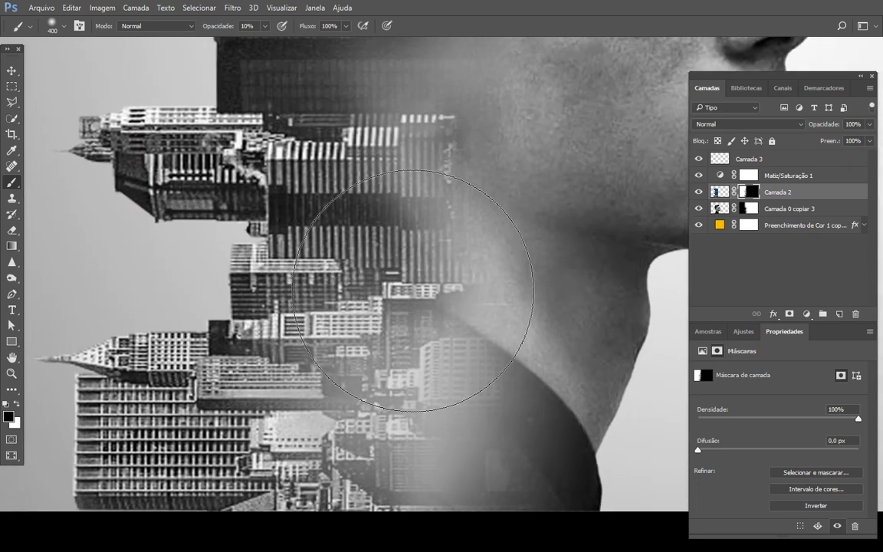
{"action": "mouse_move", "coordinate": [354, 246]}
{"action": "left_mouse_down"}
{"action": "mouse_move", "coordinate": [400, 361]}
{"action": "mouse_move", "coordinate": [503, 503]}
{"action": "left_mouse_up"}
{"action": "left_click_drag", "start_coordinate": [426, 293], "coordinate": [429, 392]}
- Bring the lower city into view and paint white to reveal the lower buildings
{"action": "scroll", "coordinate": [429, 392], "scroll_direction": "down", "scroll_amount": 1}
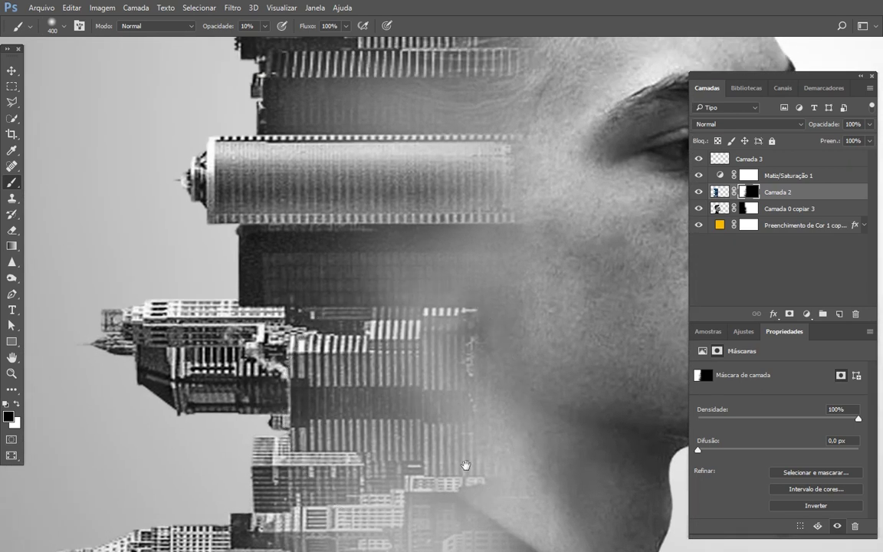
{"action": "scroll", "coordinate": [463, 463], "scroll_direction": "up", "scroll_amount": 1}
{"action": "scroll", "coordinate": [494, 475], "scroll_direction": "down", "scroll_amount": 2}
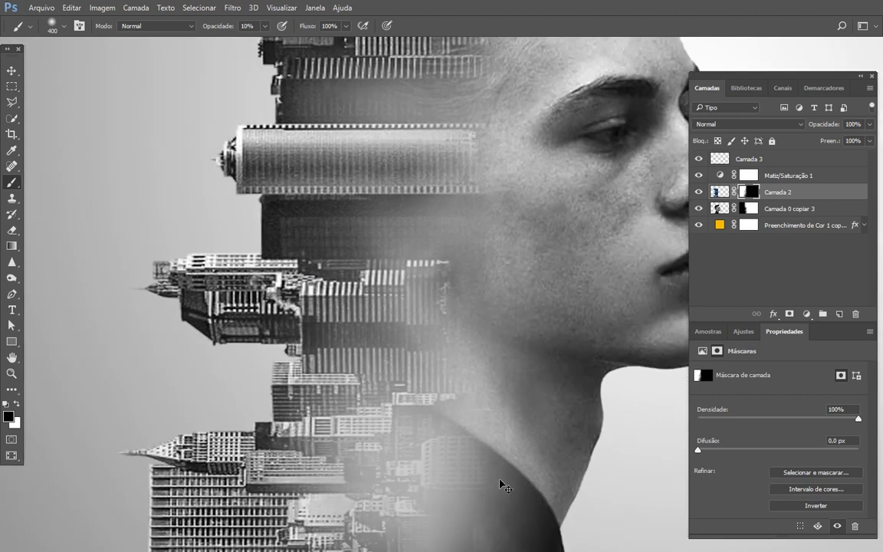
{"action": "scroll", "coordinate": [487, 473], "scroll_direction": "down", "scroll_amount": 1}
{"action": "left_click_drag", "start_coordinate": [482, 394], "coordinate": [345, 434]}
{"action": "scroll", "coordinate": [345, 434], "scroll_direction": "down", "scroll_amount": 1}
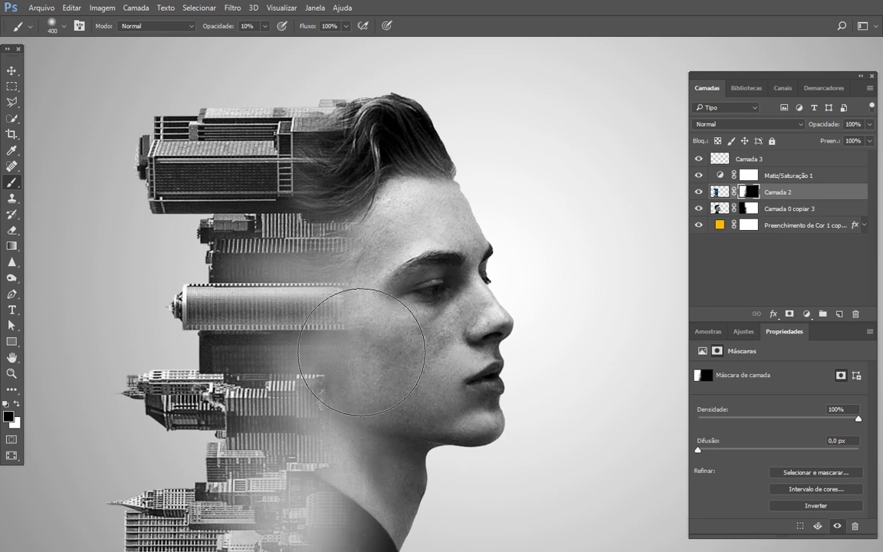
{"action": "left_click_drag", "start_coordinate": [354, 436], "coordinate": [400, 347]}
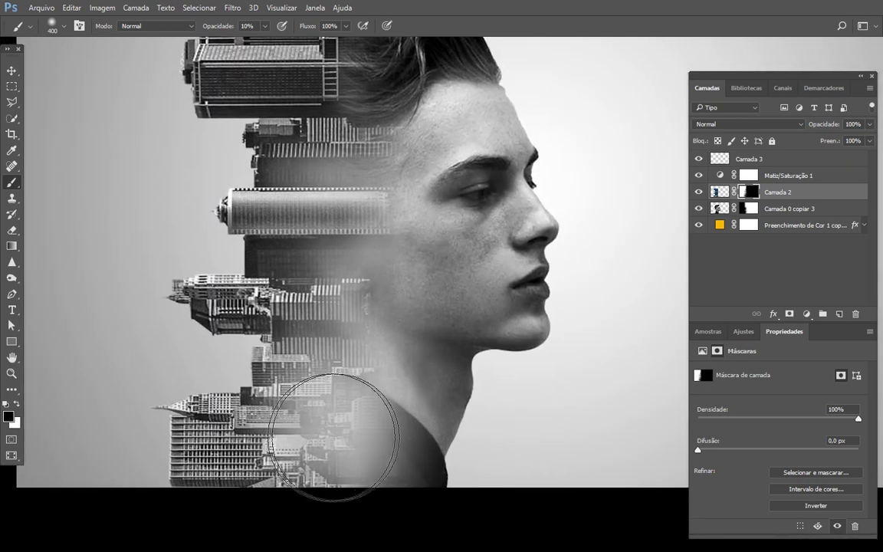
{"action": "key", "text": "x"}
{"action": "mouse_move", "coordinate": [341, 422]}
{"action": "left_mouse_down"}
{"action": "mouse_move", "coordinate": [345, 404]}
{"action": "mouse_move", "coordinate": [315, 414]}
{"action": "mouse_move", "coordinate": [276, 452]}
{"action": "mouse_move", "coordinate": [298, 455]}
{"action": "left_mouse_up"}
- With a smaller brush, reveal more building detail near the shoulder, then return to black
{"action": "key", "text": "bracketleft"}
{"action": "key", "text": "bracketleft"}
{"action": "key", "text": "bracketleft"}
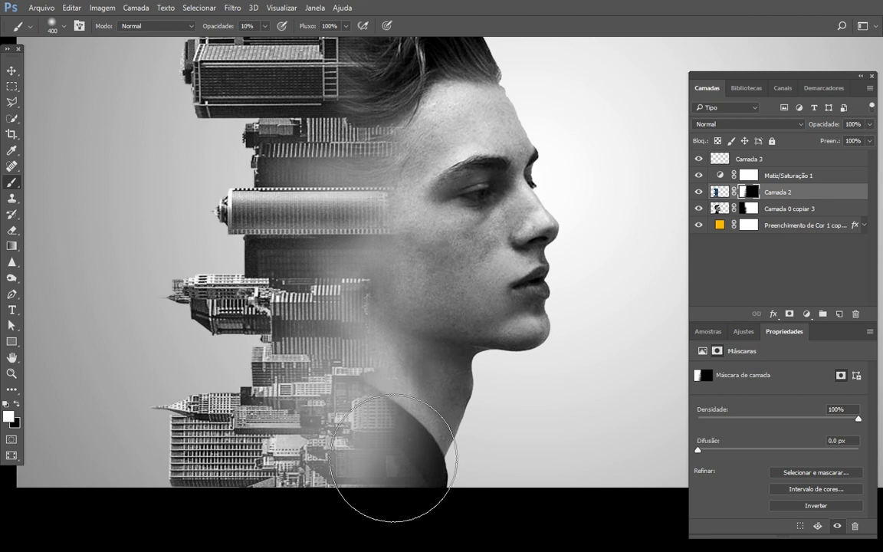
{"action": "mouse_move", "coordinate": [390, 448]}
{"action": "left_mouse_down"}
{"action": "mouse_move", "coordinate": [337, 368]}
{"action": "mouse_move", "coordinate": [449, 509]}
{"action": "left_mouse_up"}
{"action": "key", "text": "x"}
{"action": "scroll", "coordinate": [504, 466], "scroll_direction": "up", "scroll_amount": 2}
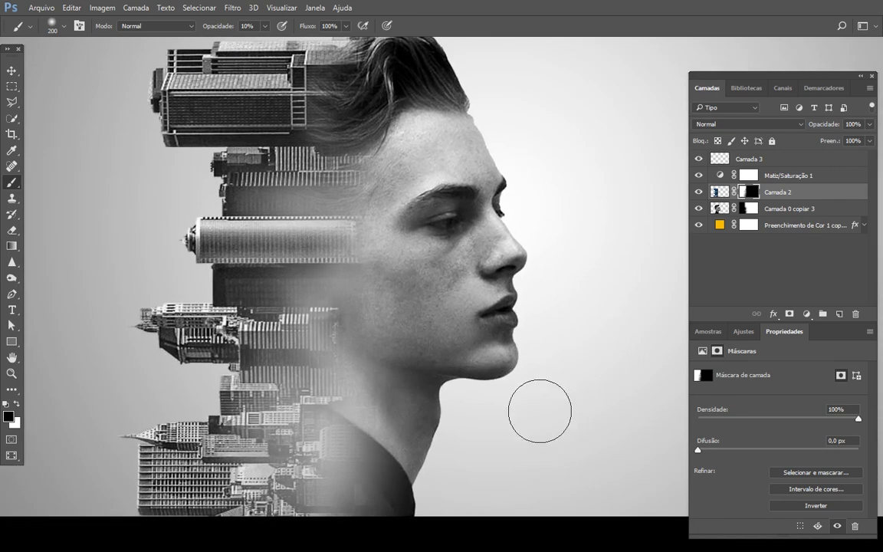
{"action": "scroll", "coordinate": [536, 383], "scroll_direction": "up", "scroll_amount": 1}
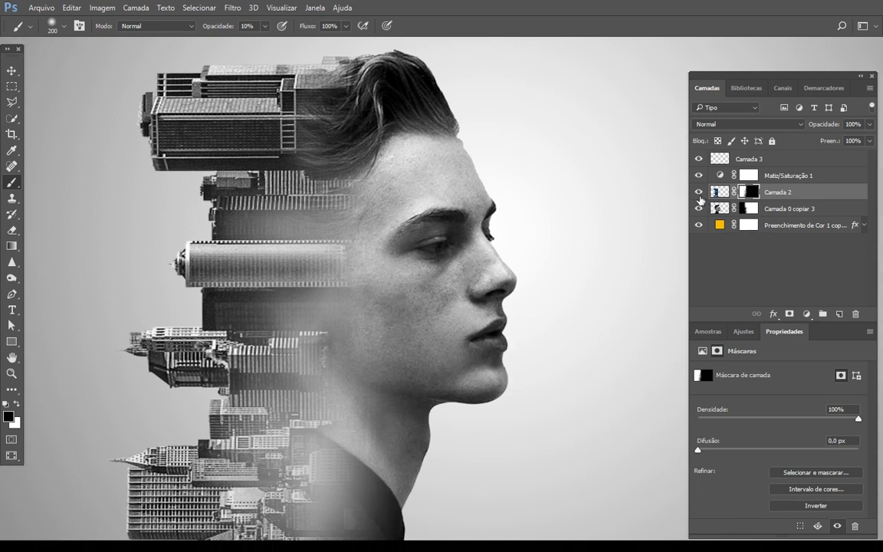
- Compare Camada 2 and Camada 0 copiar 3 visibility, then duplicate Camada 2 into Camada 2 copiar
{"action": "left_click", "coordinate": [698, 192]}
{"action": "left_click", "coordinate": [698, 192]}
{"action": "left_click", "coordinate": [698, 209]}
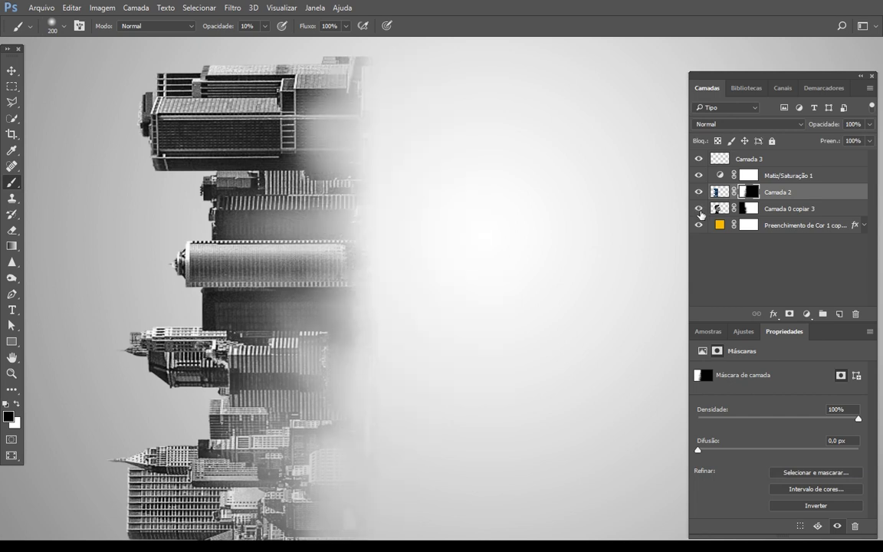
{"action": "left_click", "coordinate": [698, 208]}
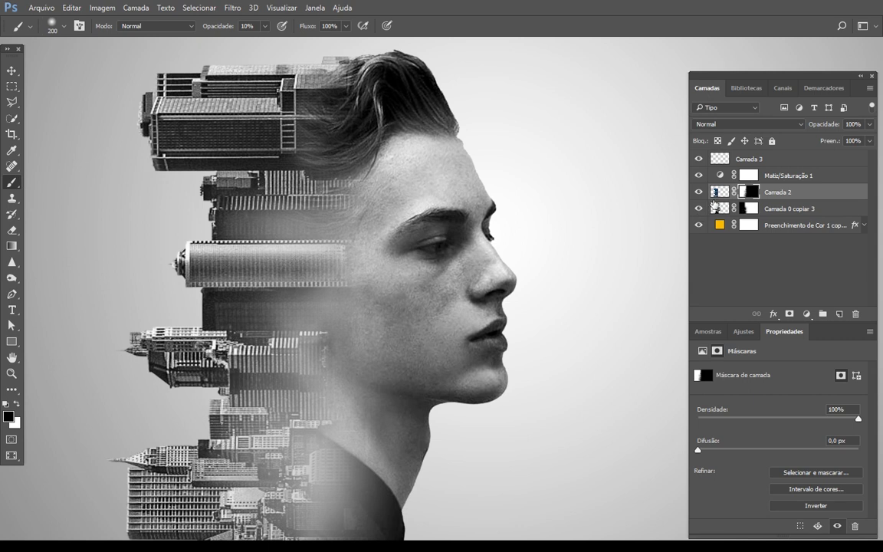
{"action": "left_click", "coordinate": [698, 193]}
{"action": "left_click", "coordinate": [698, 193]}
{"action": "key", "text": "ctrl+j"}
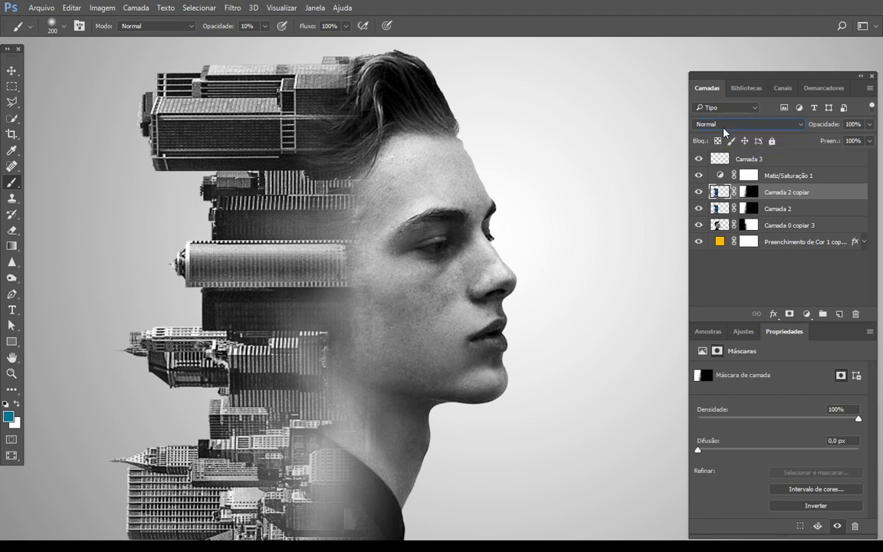
- Try Sobrepor on the copy, then discard it and make a fresh copy of Camada 2
{"action": "left_click", "coordinate": [723, 125]}
{"action": "left_click", "coordinate": [762, 245]}
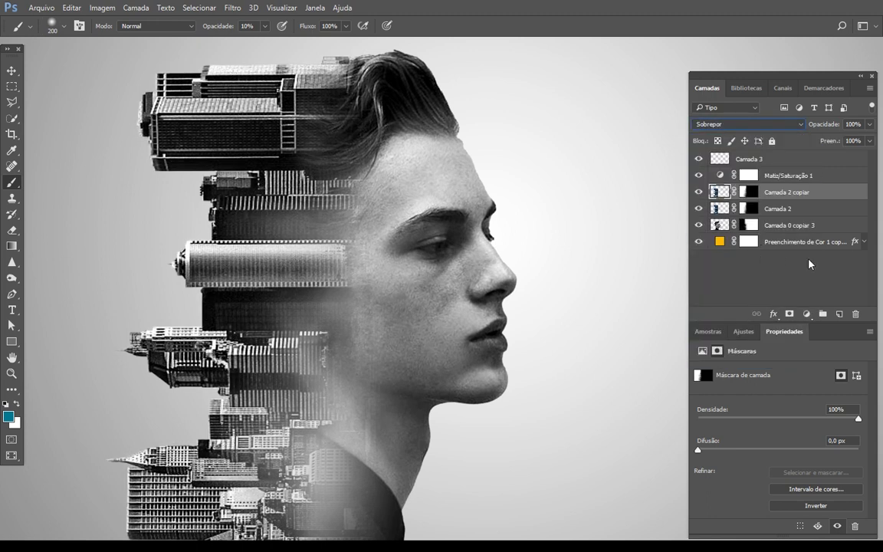
{"action": "left_click_drag", "start_coordinate": [805, 193], "coordinate": [857, 313]}
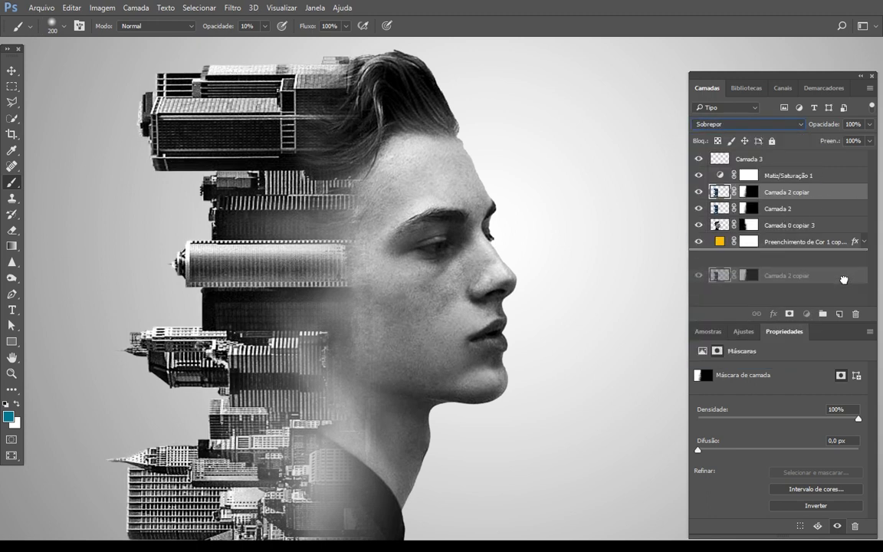
{"action": "left_click_drag", "start_coordinate": [816, 199], "coordinate": [839, 313]}
- Cycle through the new copy's blend modes and settle on Cor Mais Escura
{"action": "left_click", "coordinate": [731, 125]}
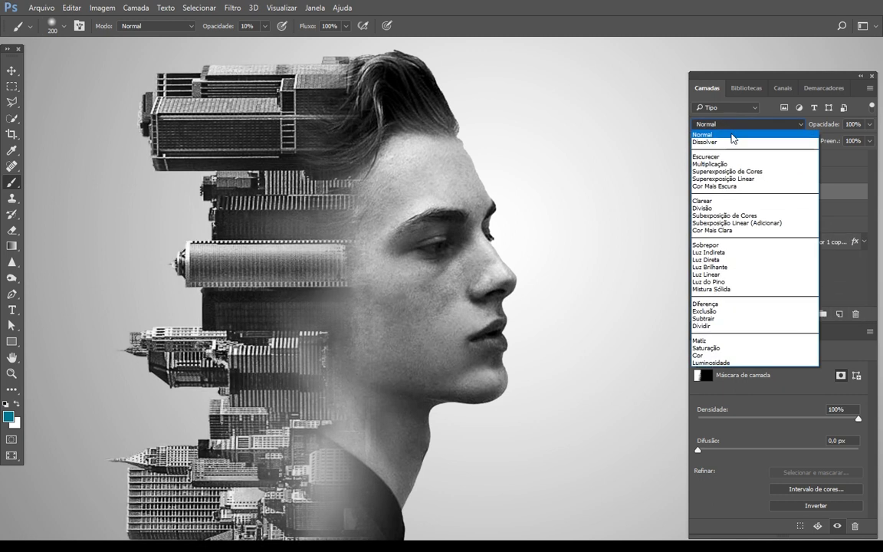
{"action": "left_click", "coordinate": [732, 142]}
{"action": "key", "text": "Down"}
{"action": "key", "text": "Down"}
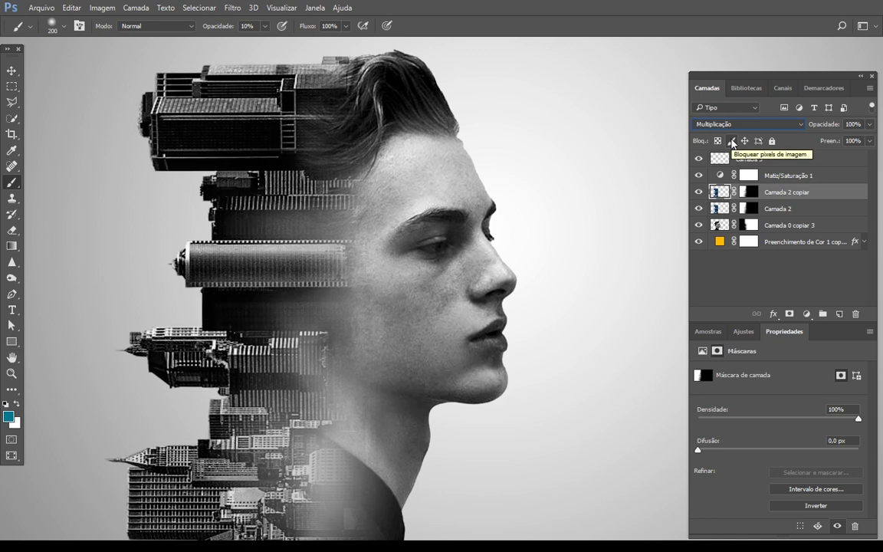
{"action": "key", "text": "Down"}
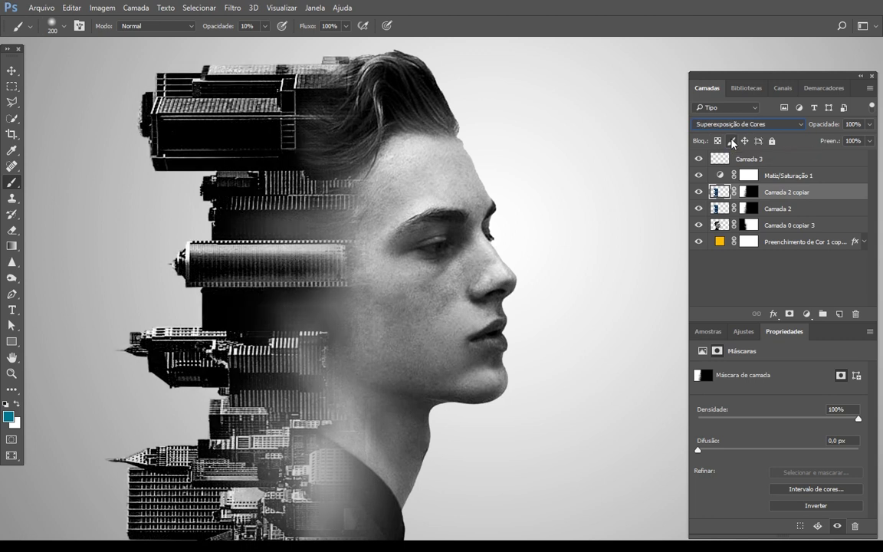
{"action": "key", "text": "Down"}
{"action": "key", "text": "Down"}
{"action": "key", "text": "Down"}
{"action": "key", "text": "Down"}
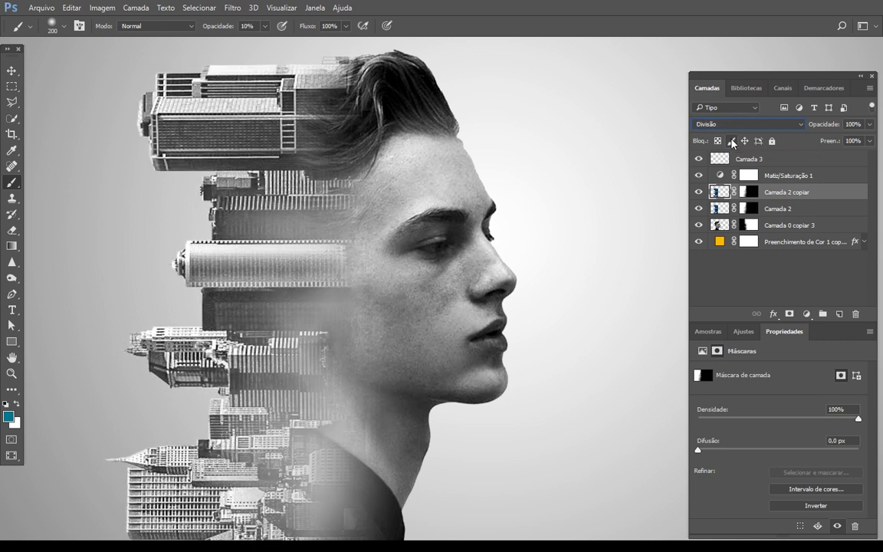
{"action": "key", "text": "Down"}
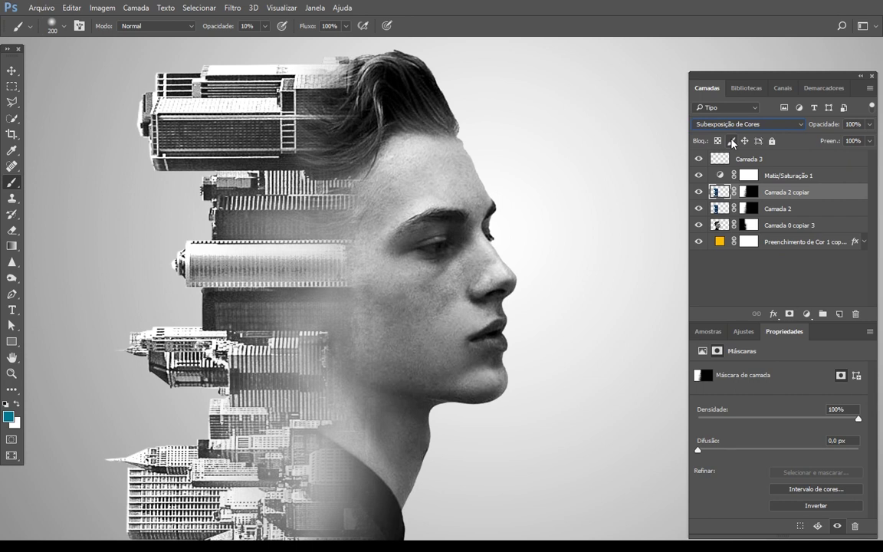
{"action": "key", "text": "Down"}
{"action": "key", "text": "Up"}
{"action": "key", "text": "Up"}
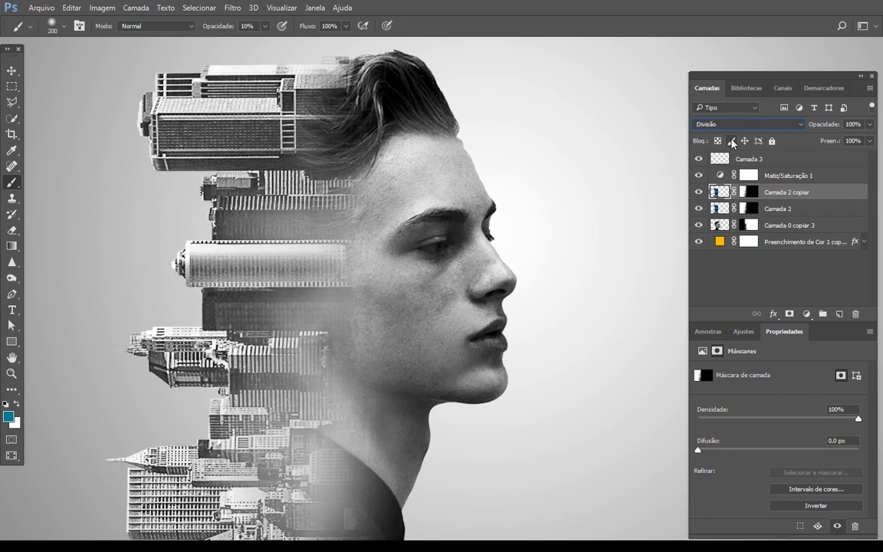
{"action": "key", "text": "Up"}
{"action": "key", "text": "Up"}
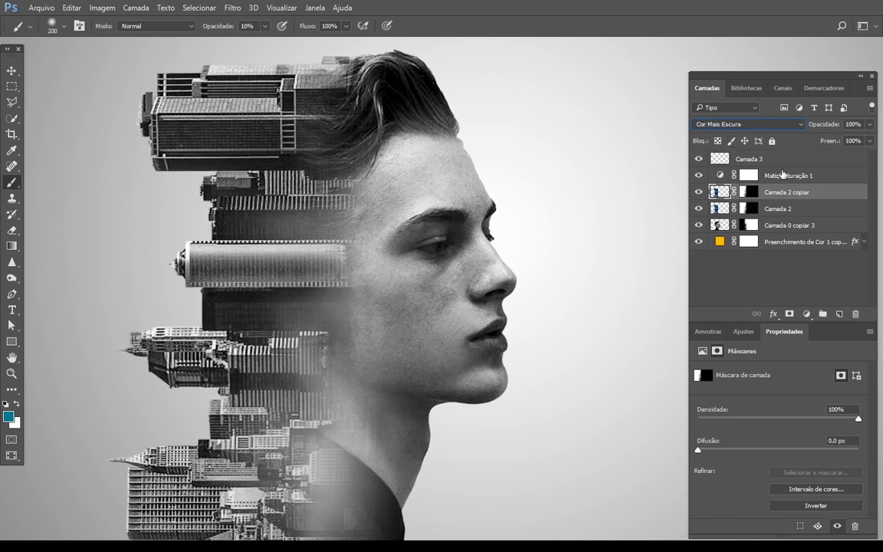
{"action": "key", "text": "Up"}
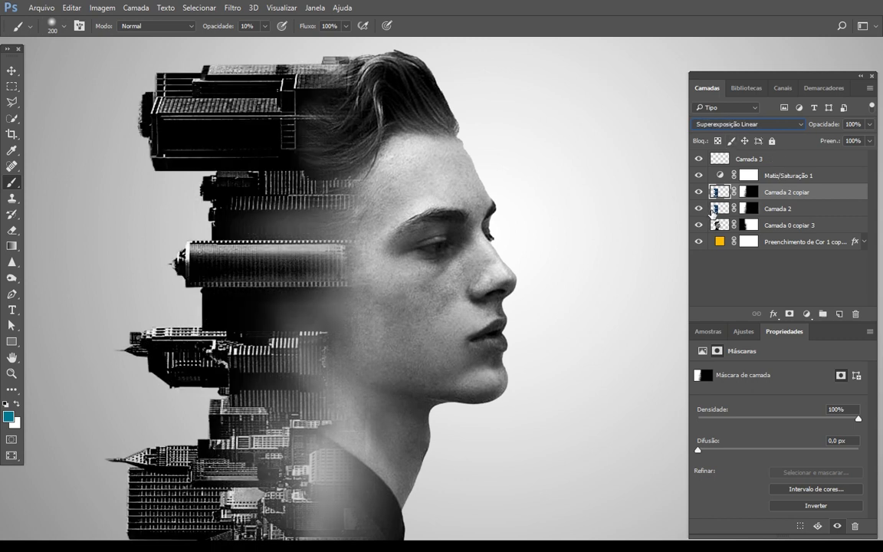
{"action": "key", "text": "Down"}
- Toggle Camada 2 copiar's visibility to compare the Cor Mais Escura effect
{"action": "left_click", "coordinate": [697, 192]}
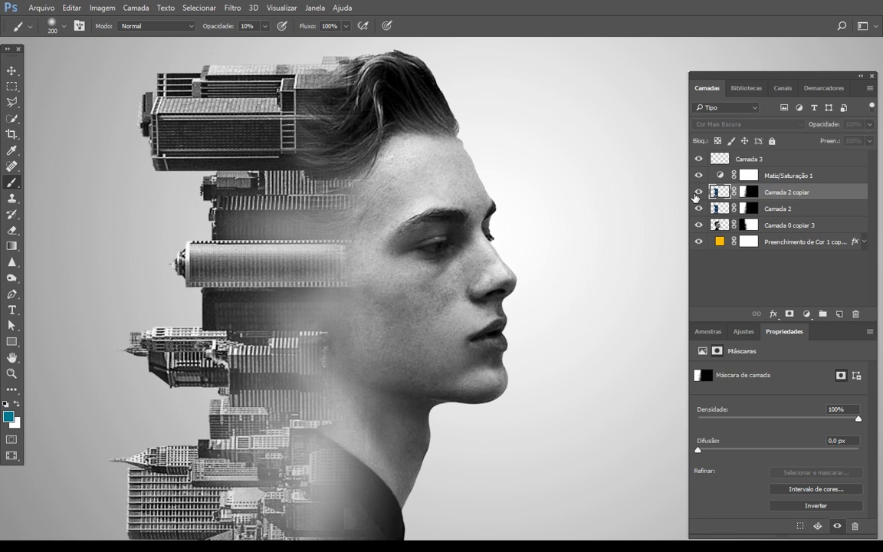
{"action": "left_click", "coordinate": [694, 196]}
{"action": "left_click", "coordinate": [694, 196]}
{"action": "left_click", "coordinate": [694, 196]}
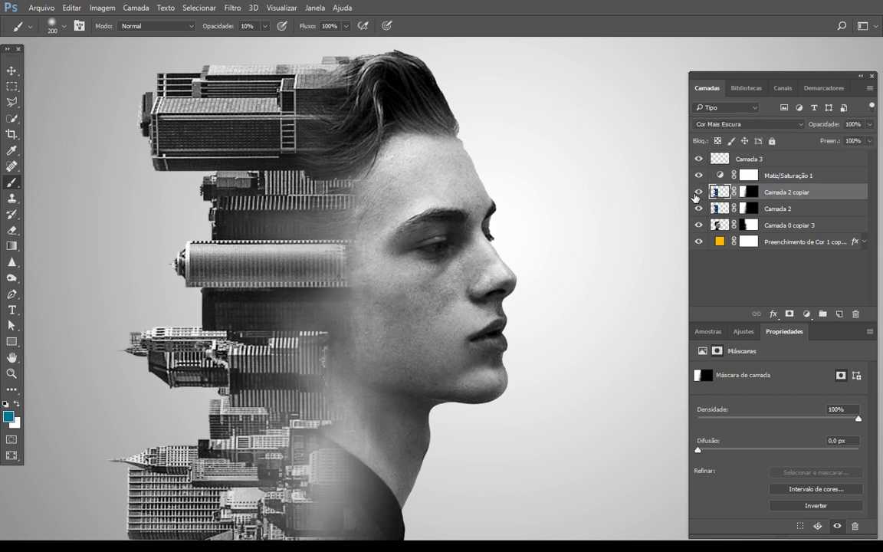
- Sharpen Camada 2 copiar with Máscara de Nitidez at 80%, 4,6 px radius and 0 threshold
{"action": "scroll", "coordinate": [429, 302], "scroll_direction": "up", "scroll_amount": 1}
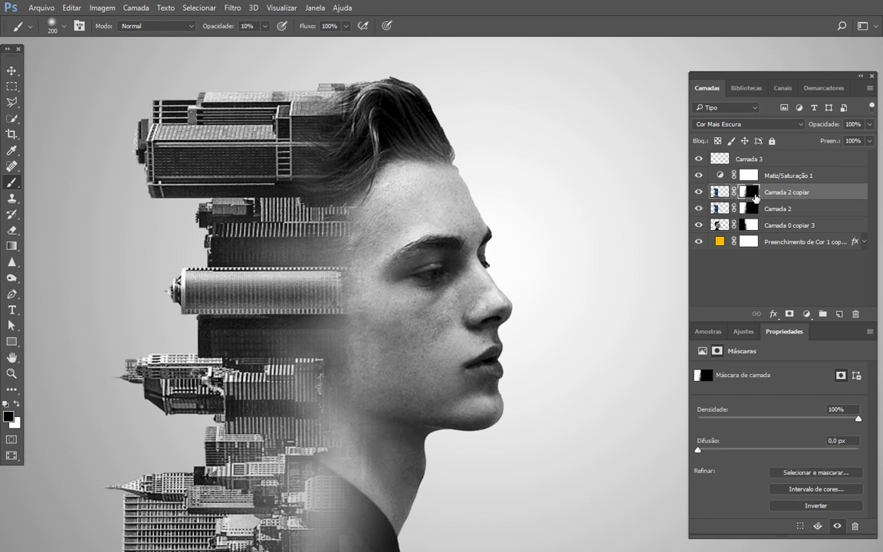
{"action": "left_click", "coordinate": [720, 191]}
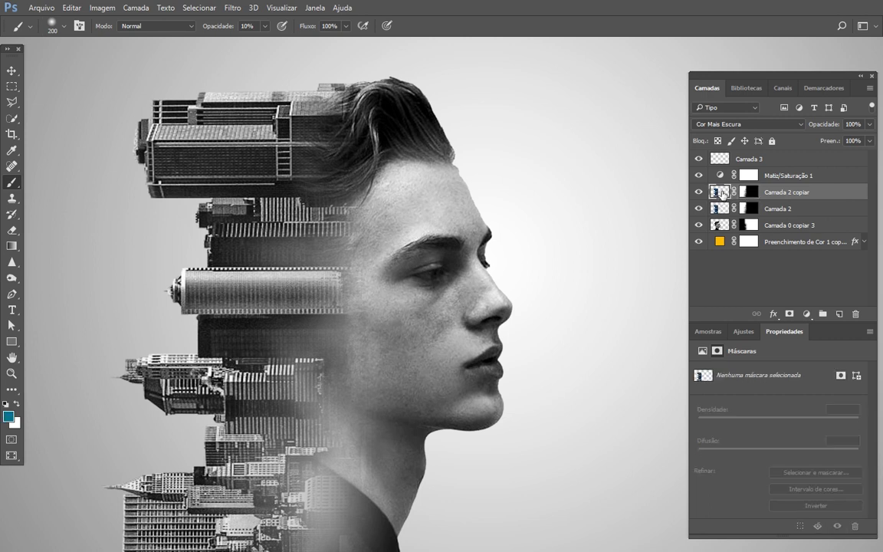
{"action": "left_click", "coordinate": [231, 8]}
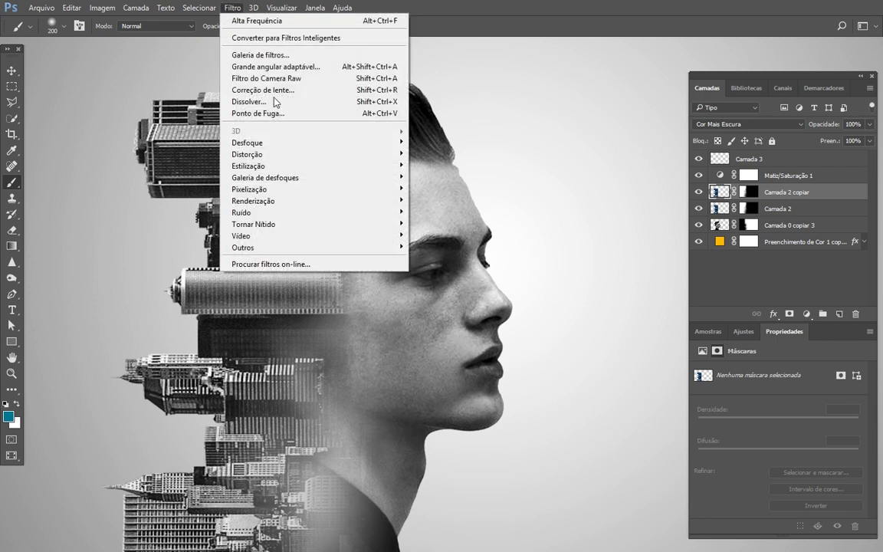
{"action": "mouse_move", "coordinate": [276, 224]}
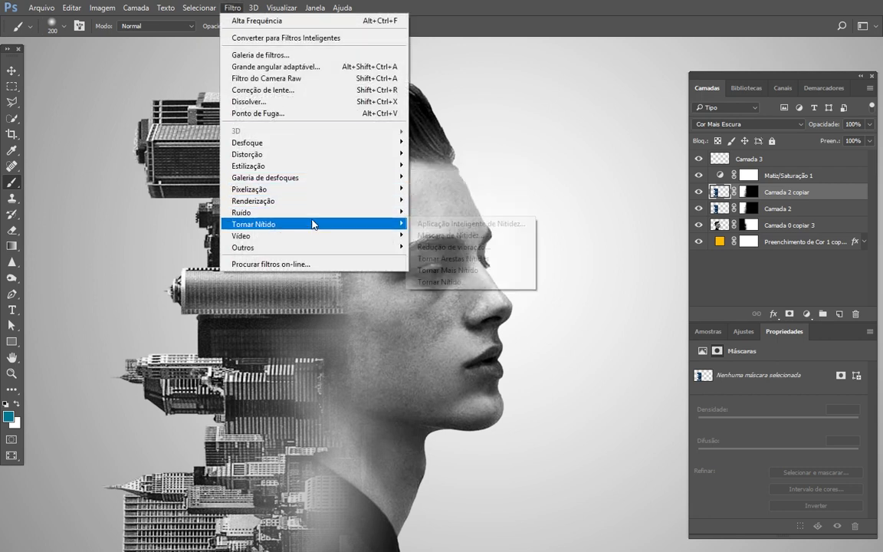
{"action": "left_click", "coordinate": [458, 236]}
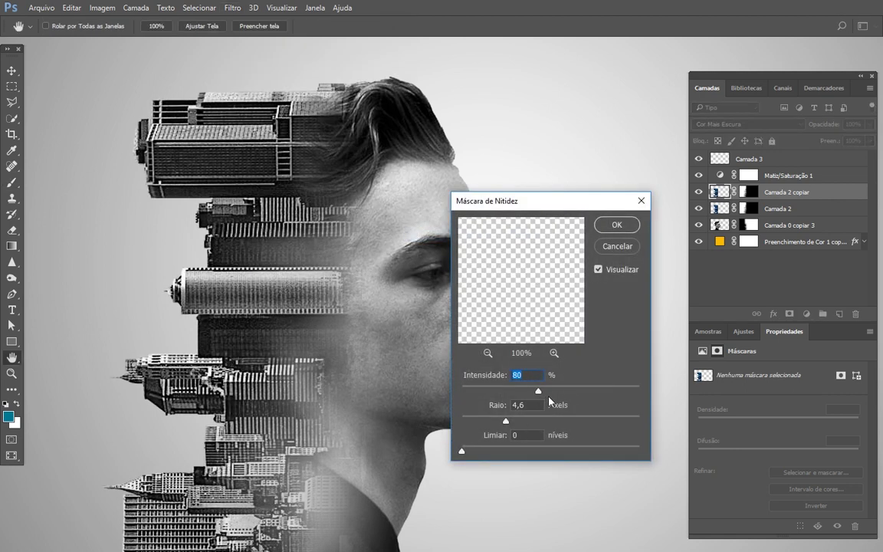
{"action": "left_click", "coordinate": [599, 271]}
{"action": "left_click", "coordinate": [600, 271]}
{"action": "left_click", "coordinate": [600, 270]}
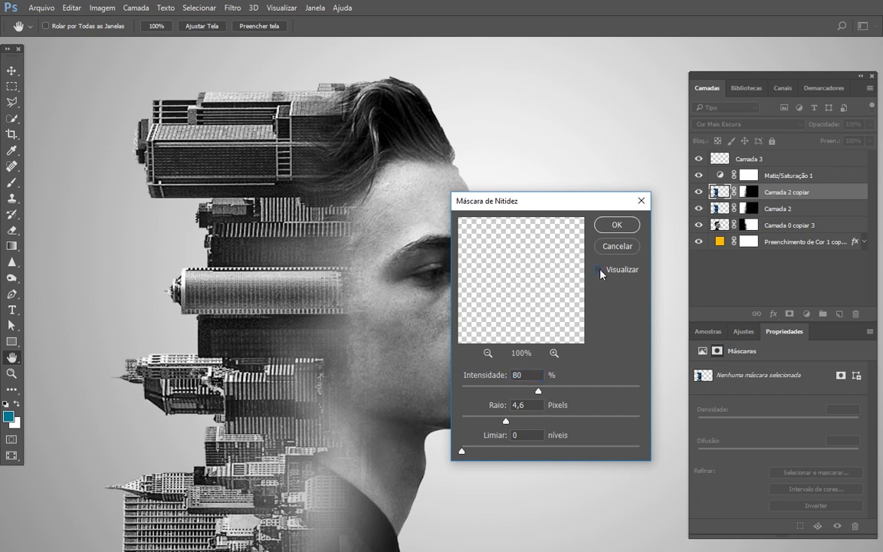
{"action": "left_click", "coordinate": [631, 224]}
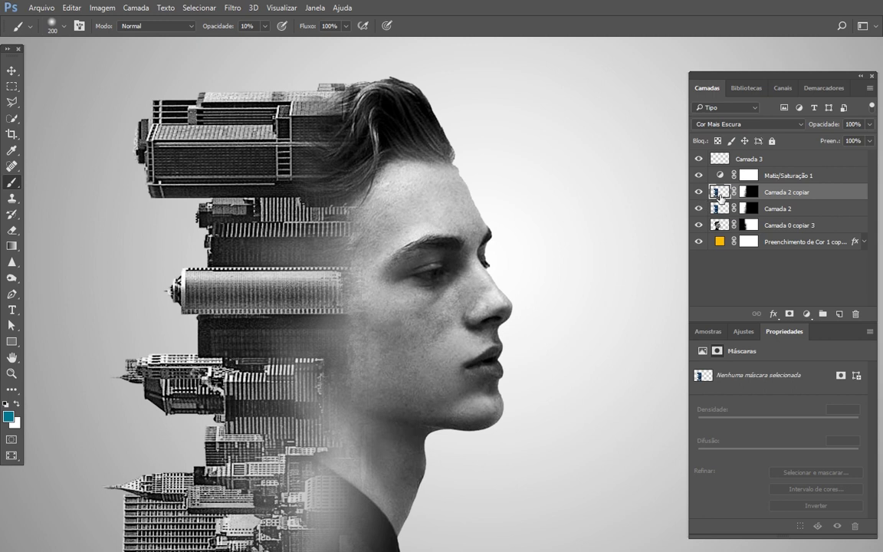
- Add a Níveis adjustment layer with inputs 22, 1,34 and 238
{"action": "left_click", "coordinate": [806, 314]}
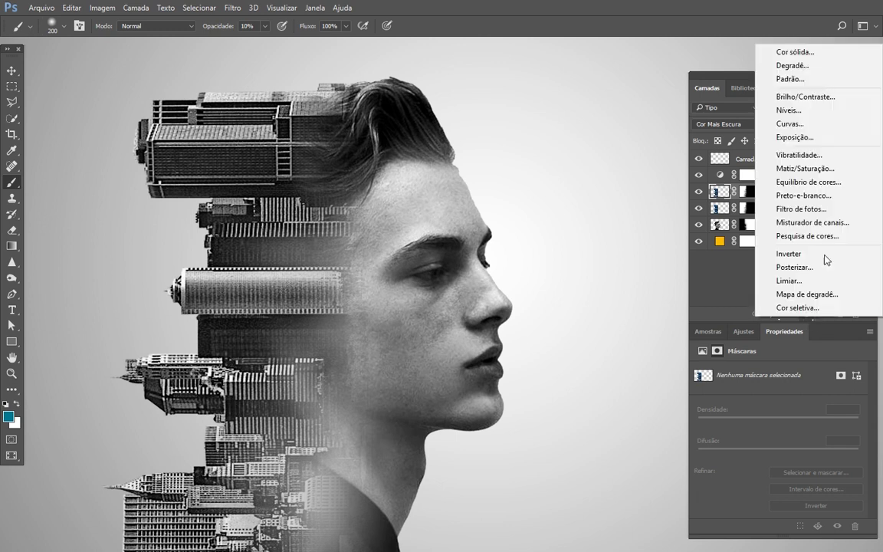
{"action": "left_click", "coordinate": [788, 110]}
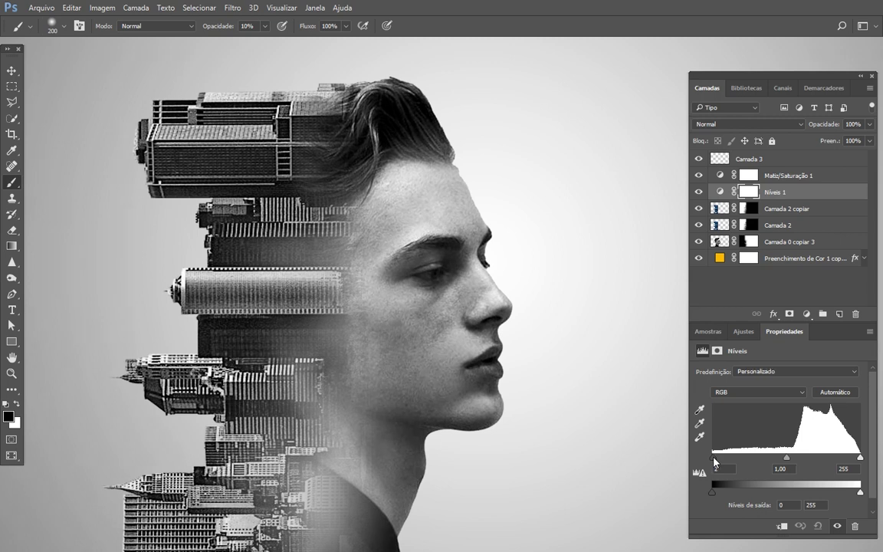
{"action": "left_click_drag", "start_coordinate": [712, 457], "coordinate": [711, 458]}
{"action": "mouse_move", "coordinate": [860, 458]}
{"action": "left_mouse_down"}
{"action": "mouse_move", "coordinate": [840, 457]}
{"action": "mouse_move", "coordinate": [851, 460]}
{"action": "left_mouse_up"}
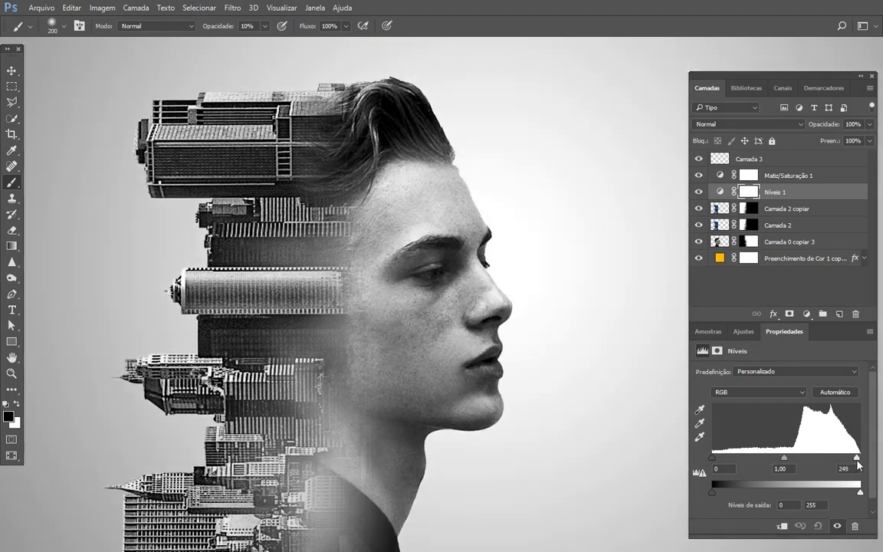
{"action": "left_click_drag", "start_coordinate": [713, 458], "coordinate": [721, 457]}
{"action": "left_click_drag", "start_coordinate": [788, 459], "coordinate": [778, 466]}
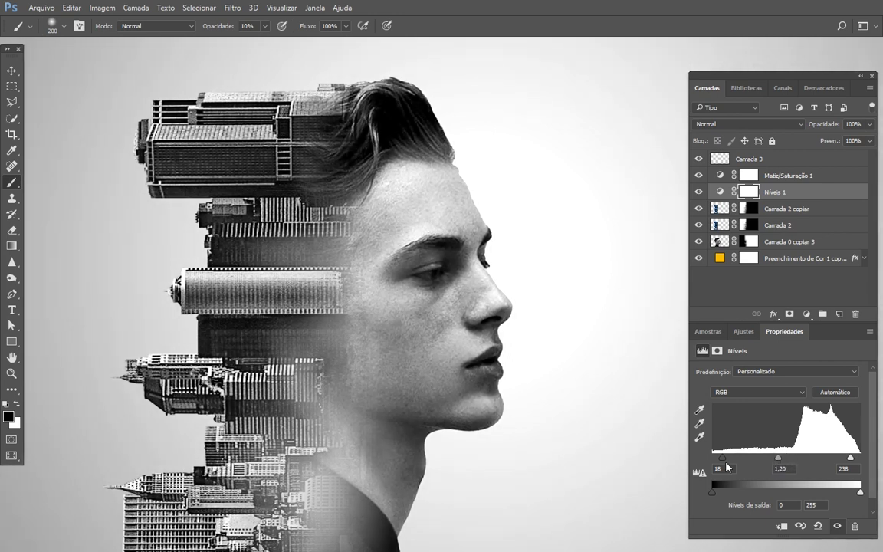
{"action": "left_click_drag", "start_coordinate": [722, 457], "coordinate": [725, 457]}
{"action": "left_click_drag", "start_coordinate": [778, 463], "coordinate": [775, 463]}
- Toggle Níveis 1 on and off to compare the contrast boost
{"action": "left_click", "coordinate": [698, 193]}
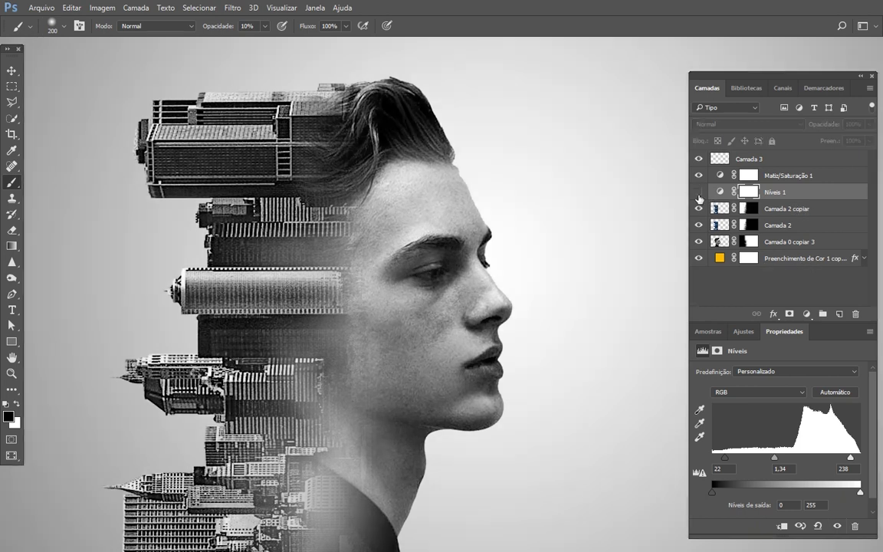
{"action": "left_click", "coordinate": [698, 193]}
{"action": "left_click", "coordinate": [698, 193]}
{"action": "left_click", "coordinate": [698, 193]}
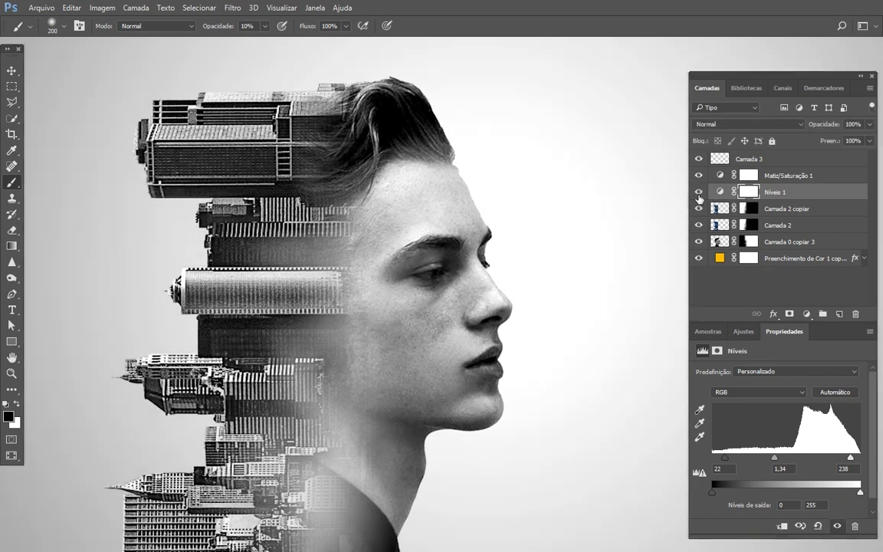
{"action": "left_click", "coordinate": [698, 193]}
{"action": "left_click", "coordinate": [697, 193]}
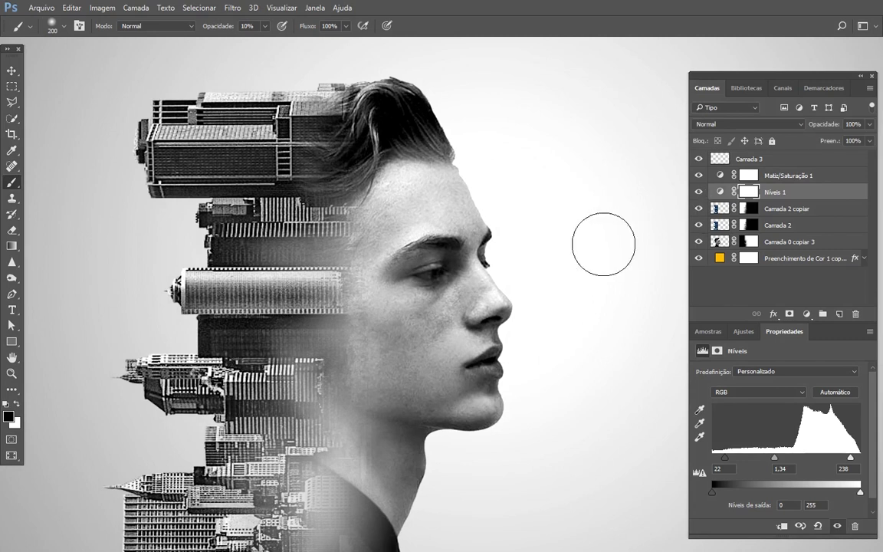
{"action": "left_click", "coordinate": [698, 191]}
{"action": "left_click", "coordinate": [698, 192]}
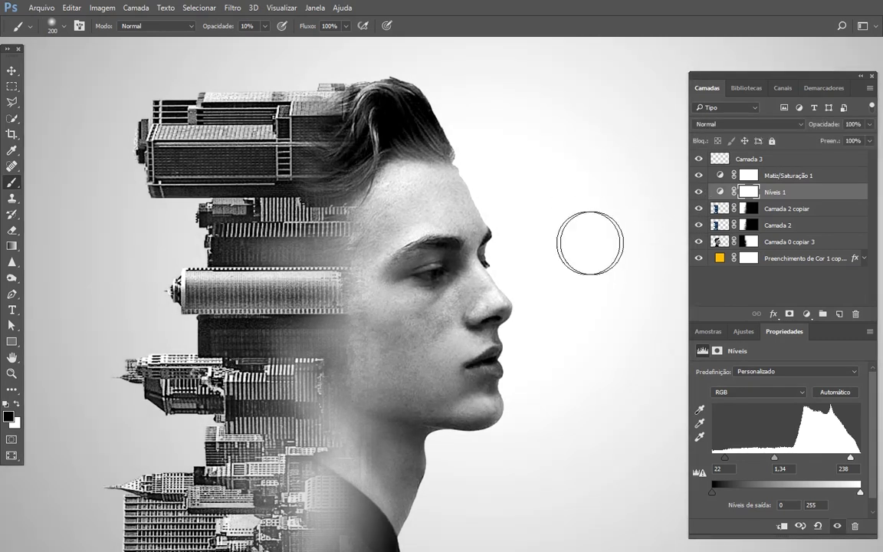
- Clip Níveis 1 to Camada 2 copiar and compare the clipped result
{"action": "key", "text": "ctrl+alt+g"}
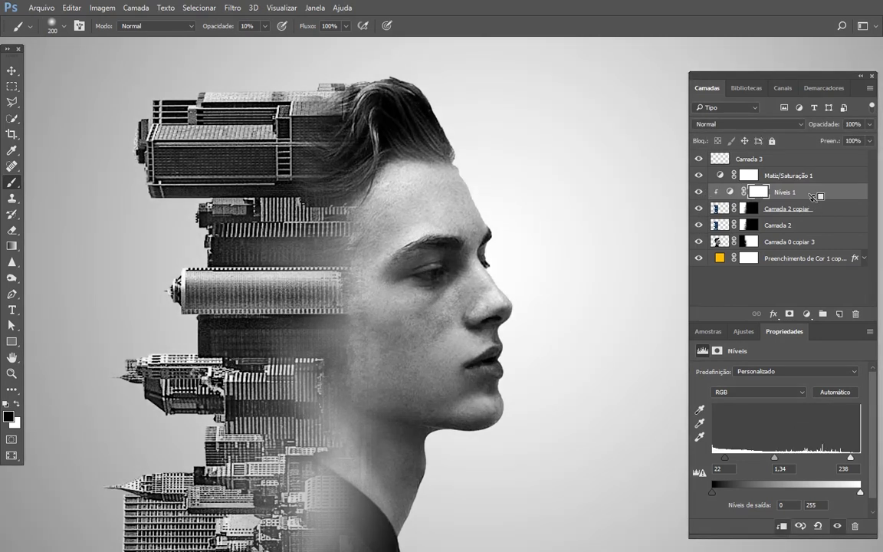
{"action": "left_click", "coordinate": [698, 193]}
{"action": "left_click", "coordinate": [698, 192]}
{"action": "left_click", "coordinate": [698, 193]}
{"action": "left_click", "coordinate": [698, 192]}
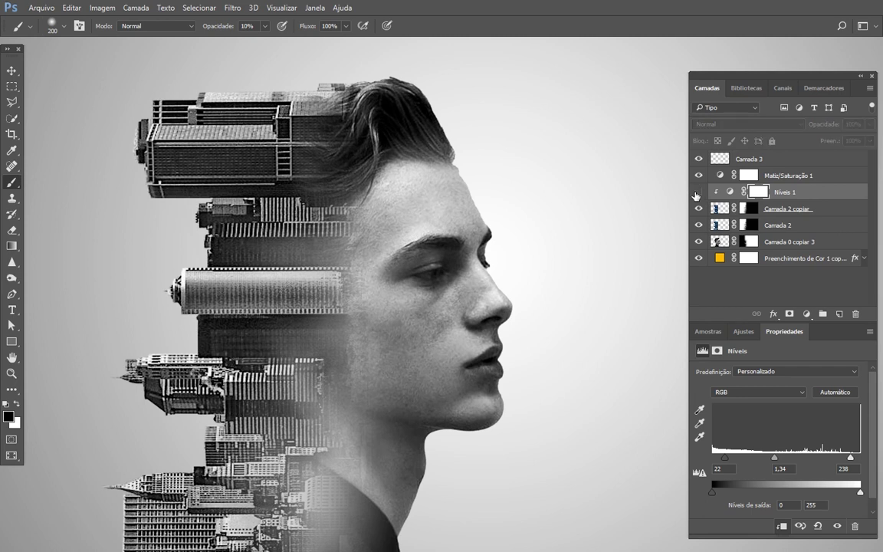
{"action": "left_click", "coordinate": [697, 193]}
{"action": "left_click", "coordinate": [697, 193]}
{"action": "left_click", "coordinate": [697, 193]}
{"action": "left_click", "coordinate": [697, 193]}
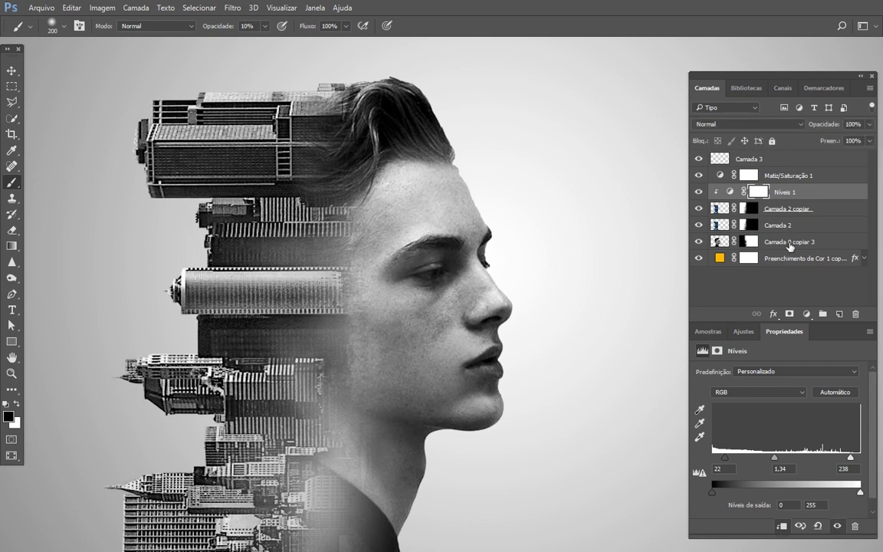
- Duplicate Camada 0 copiar 3 and sharpen the copy with Máscara de Nitidez
{"action": "left_click", "coordinate": [725, 243]}
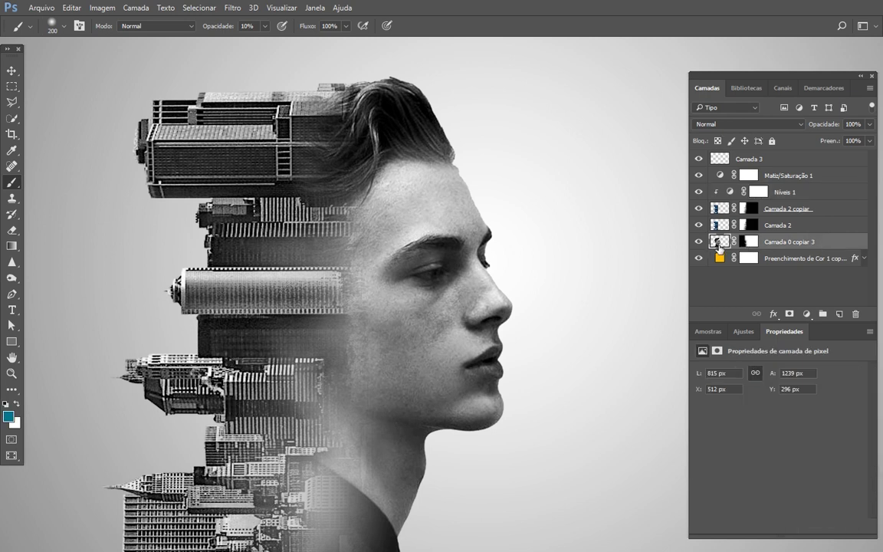
{"action": "left_click", "coordinate": [698, 242]}
{"action": "left_click", "coordinate": [698, 243]}
{"action": "key", "text": "ctrl+j"}
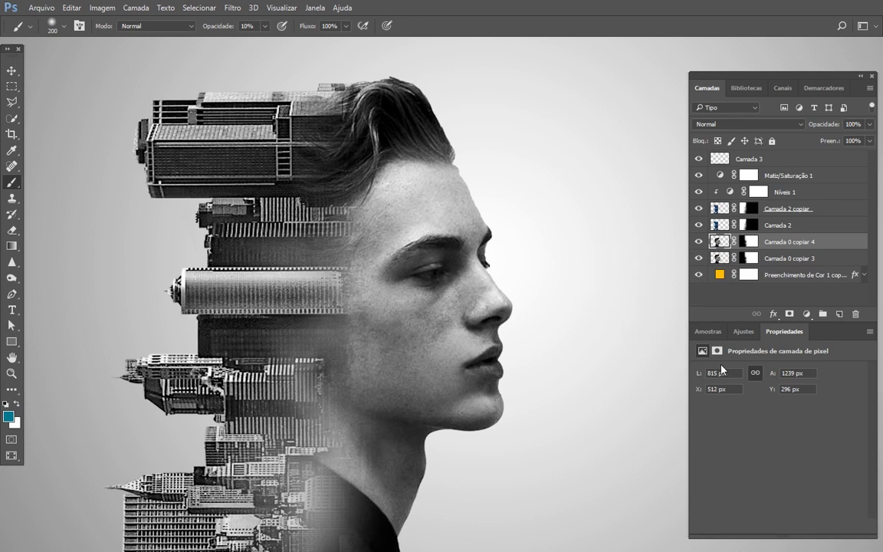
{"action": "left_click", "coordinate": [233, 7]}
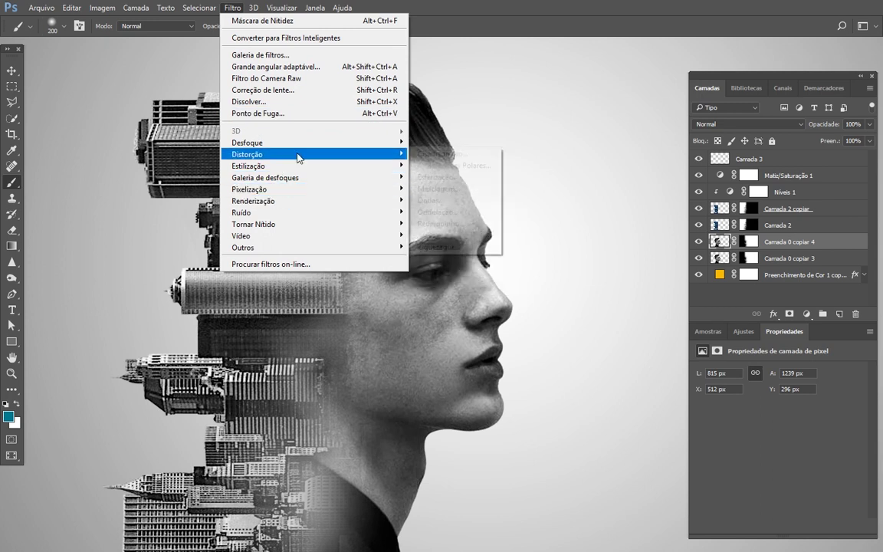
{"action": "left_click", "coordinate": [291, 23]}
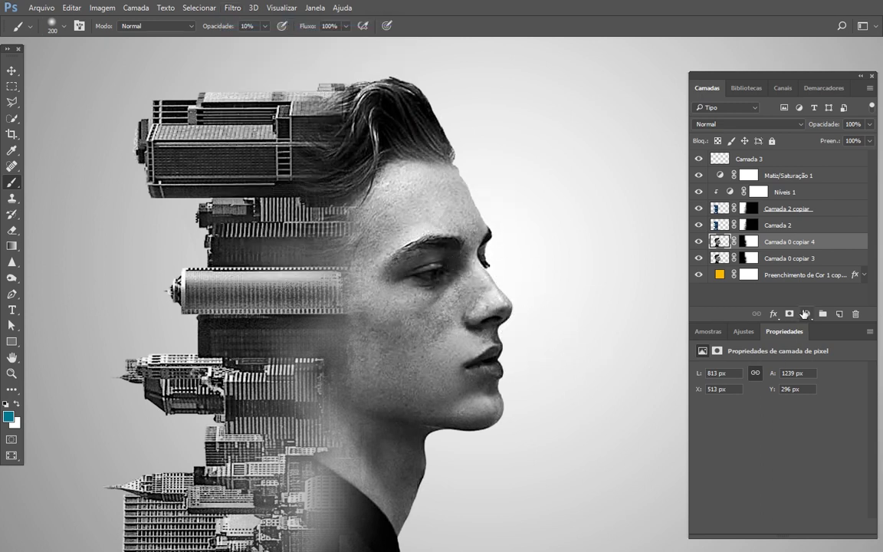
- Add a Níveis 2 adjustment layer with inputs 34, 1,18 and 223
{"action": "left_click", "coordinate": [806, 313]}
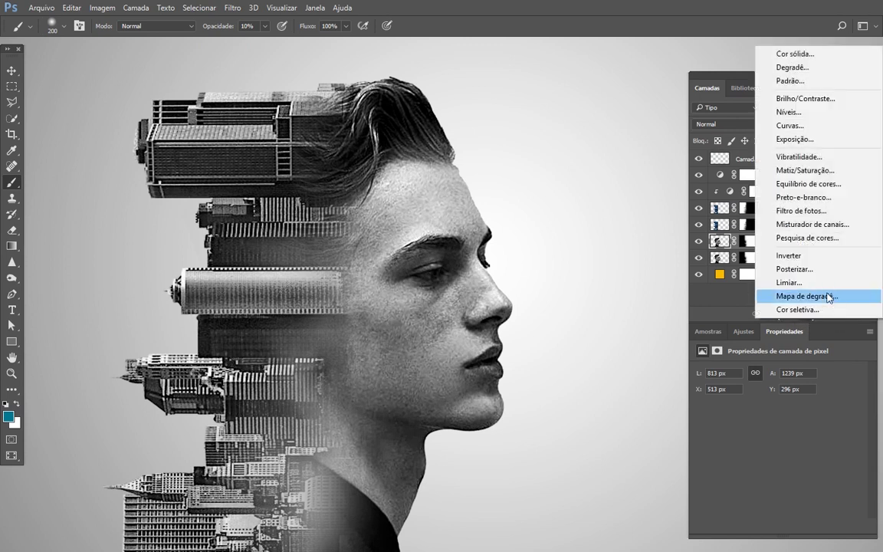
{"action": "left_click", "coordinate": [841, 119]}
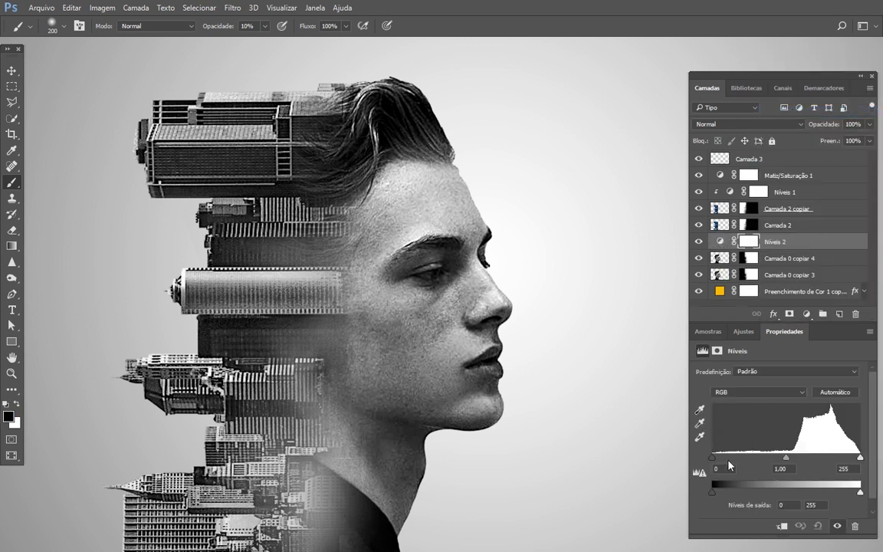
{"action": "mouse_move", "coordinate": [713, 457]}
{"action": "left_mouse_down"}
{"action": "mouse_move", "coordinate": [727, 457]}
{"action": "mouse_move", "coordinate": [717, 458]}
{"action": "left_mouse_up"}
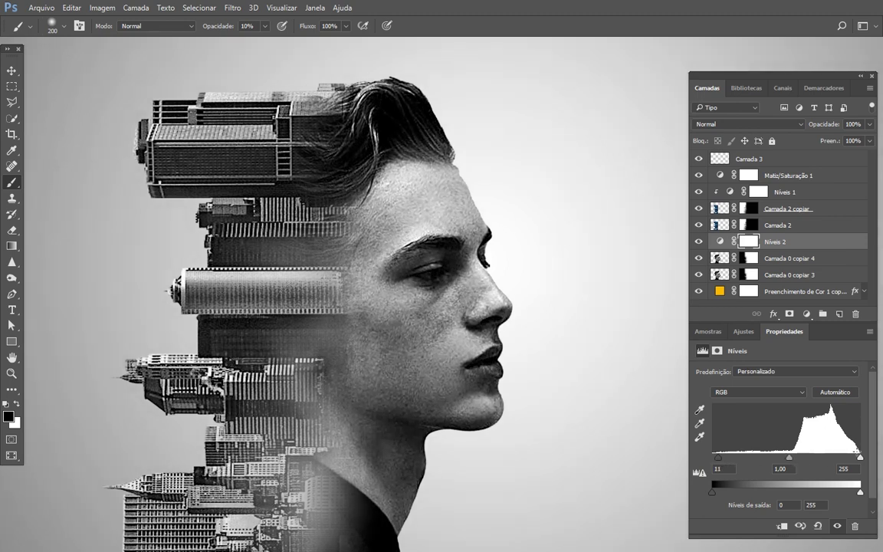
{"action": "left_click_drag", "start_coordinate": [860, 458], "coordinate": [841, 459]}
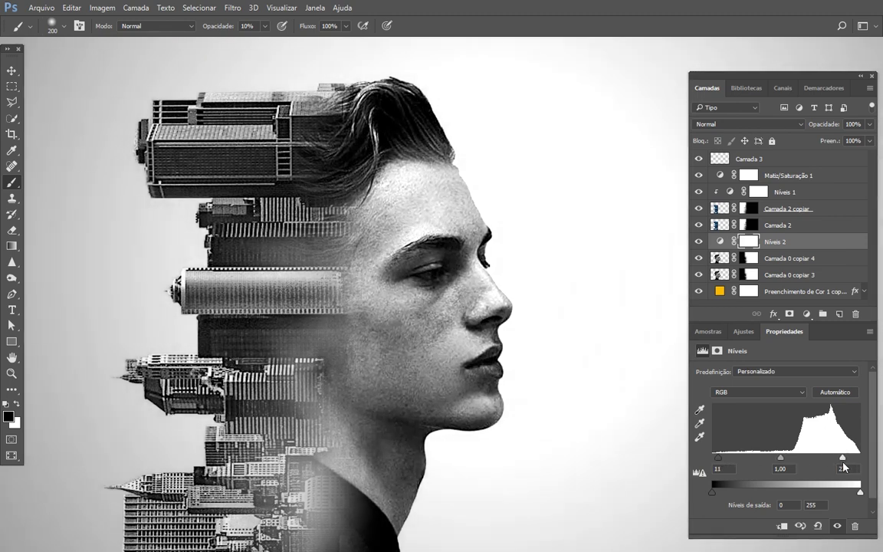
{"action": "left_click_drag", "start_coordinate": [780, 459], "coordinate": [774, 459]}
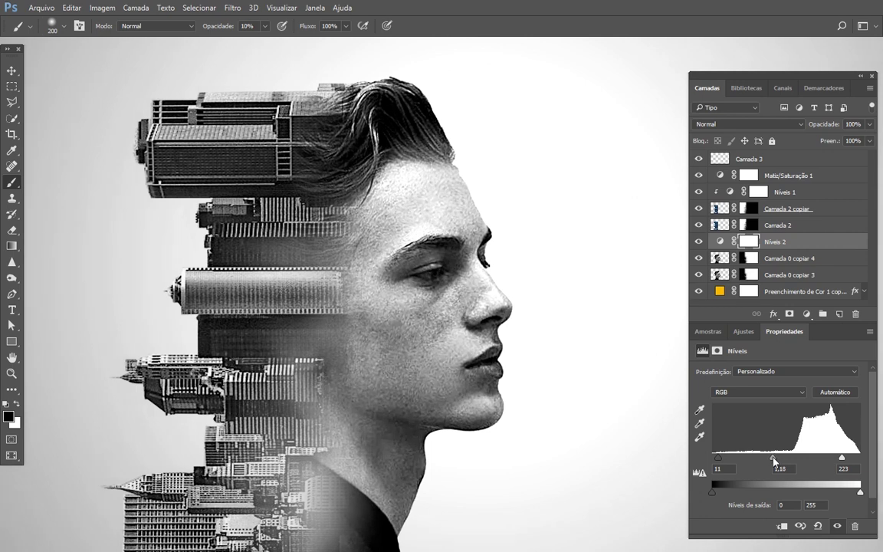
{"action": "left_click_drag", "start_coordinate": [717, 459], "coordinate": [731, 459]}
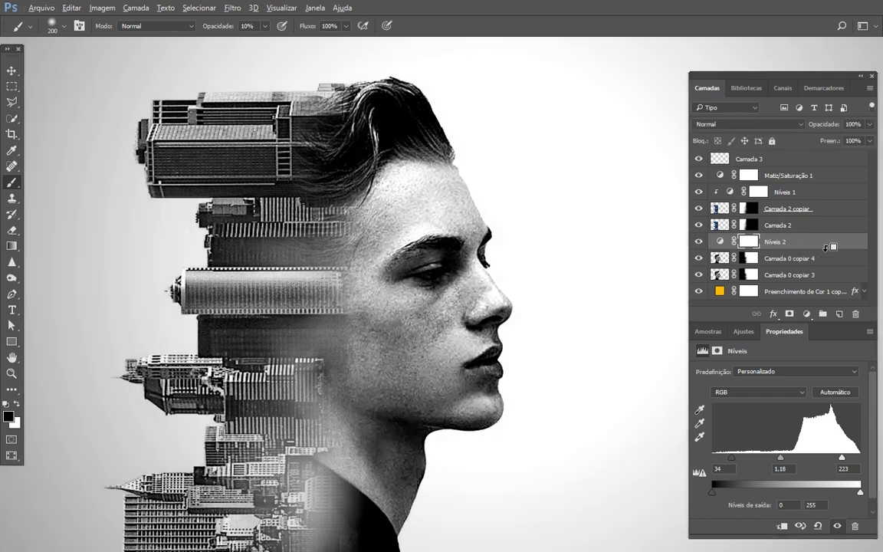
- Clip Níveis 2 to Camada 0 copiar 4 and toggle it to compare
{"action": "left_click", "coordinate": [705, 250], "text": "alt"}
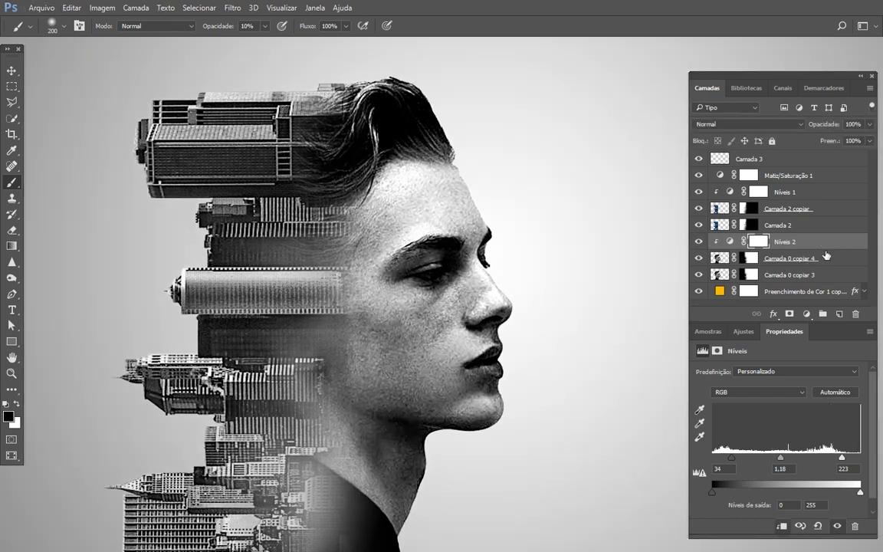
{"action": "left_click", "coordinate": [698, 243]}
{"action": "left_click", "coordinate": [698, 243]}
{"action": "left_click", "coordinate": [698, 244]}
{"action": "left_click", "coordinate": [698, 243]}
{"action": "left_click", "coordinate": [698, 244]}
{"action": "left_click", "coordinate": [698, 244]}
{"action": "left_click", "coordinate": [698, 244]}
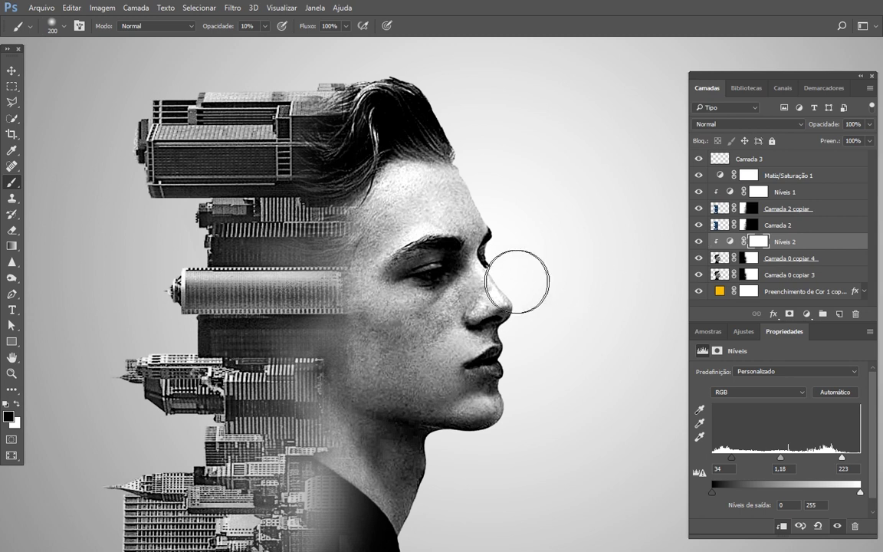
- Zoom in on the face and toggle Níveis 2 on and off to judge its contrast
{"action": "scroll", "coordinate": [448, 274], "scroll_direction": "up", "scroll_amount": 3}
{"action": "scroll", "coordinate": [449, 275], "scroll_direction": "up", "scroll_amount": 2}
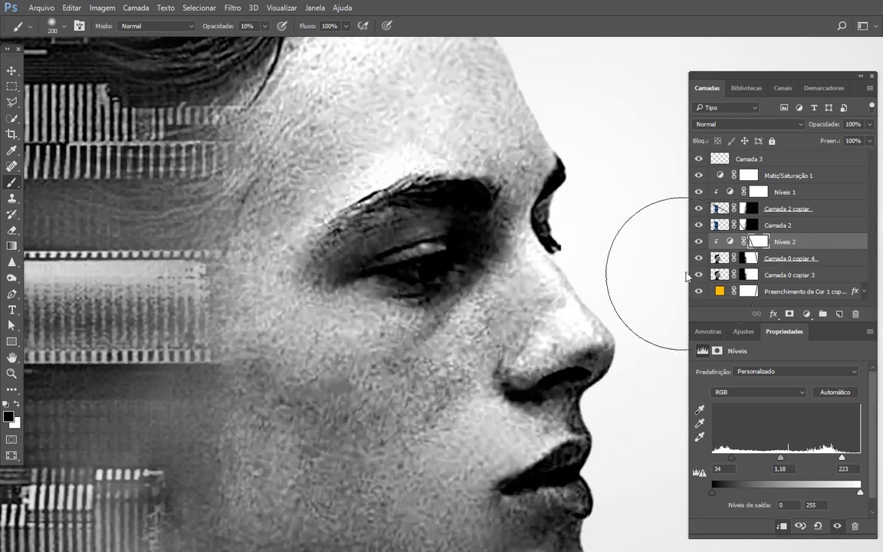
{"action": "left_click", "coordinate": [698, 244]}
{"action": "left_click", "coordinate": [698, 244]}
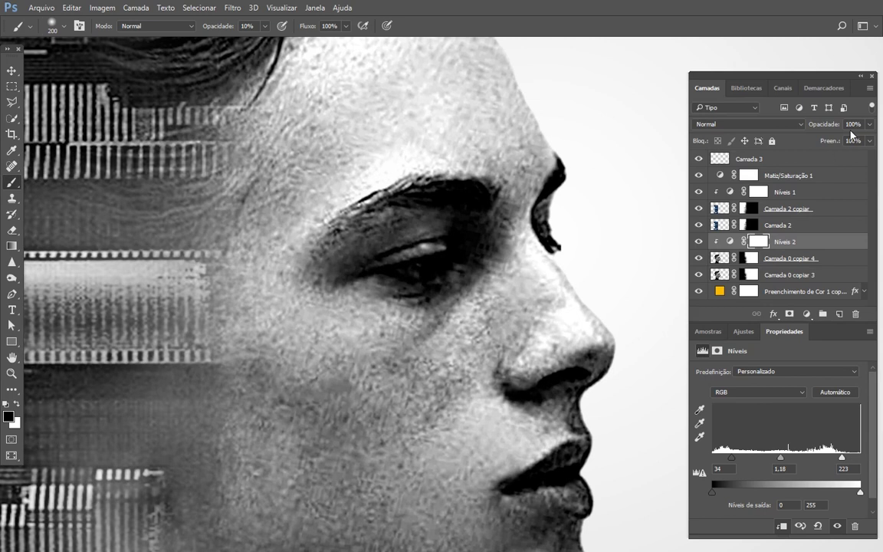
{"action": "key", "text": "ctrl+minus"}
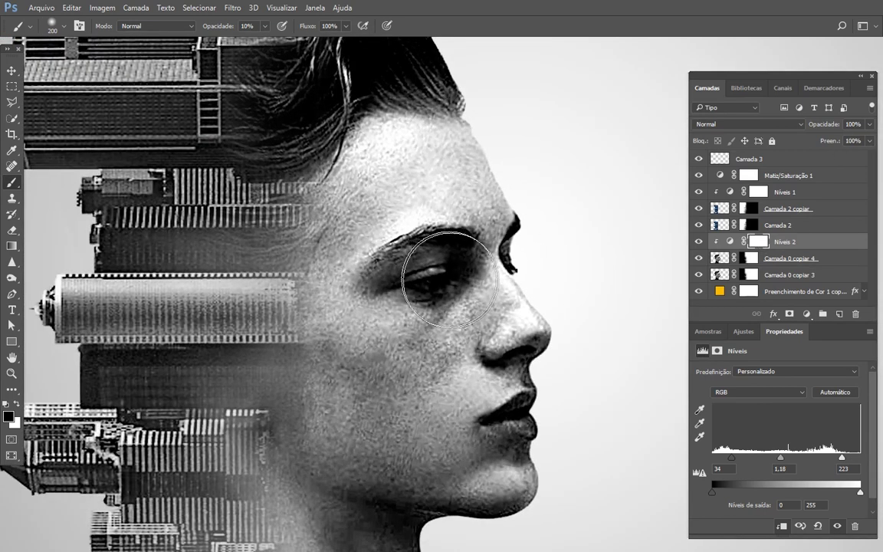
{"action": "left_click", "coordinate": [852, 124]}
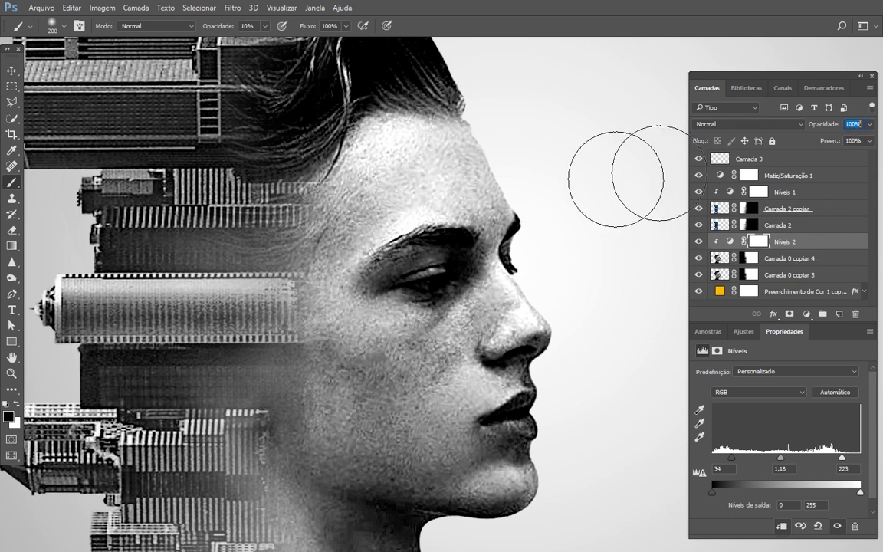
{"action": "left_click", "coordinate": [698, 242]}
{"action": "left_click", "coordinate": [698, 242]}
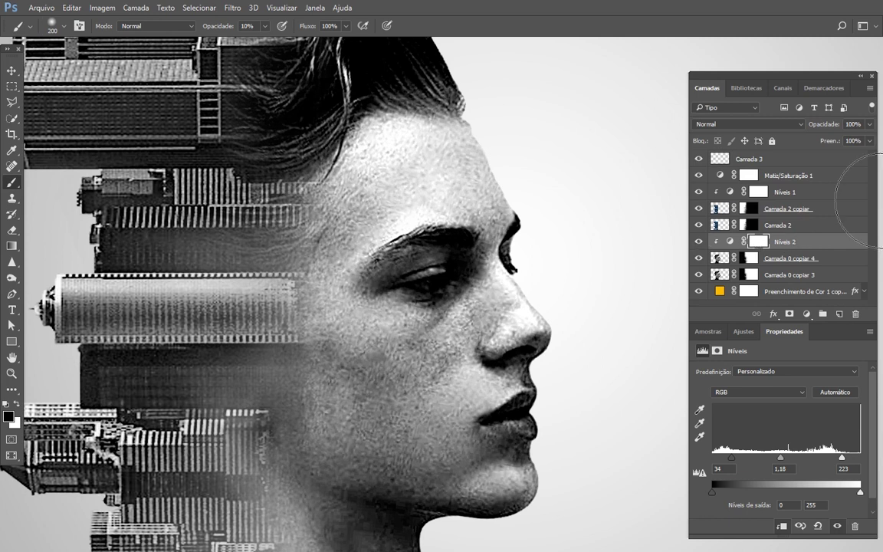
- Lower the Níveis 2 opacity to 50% and compare the softened layer on and off
{"action": "left_click", "coordinate": [853, 124]}
{"action": "type", "text": "50"}
{"action": "key", "text": "Return"}
{"action": "left_click", "coordinate": [698, 242]}
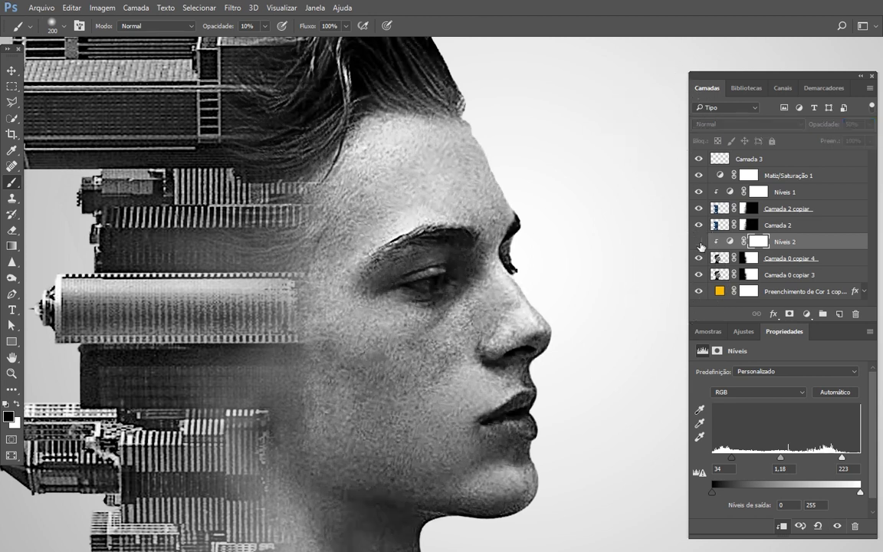
{"action": "left_click", "coordinate": [698, 242]}
{"action": "left_click", "coordinate": [699, 242]}
{"action": "left_click", "coordinate": [699, 242]}
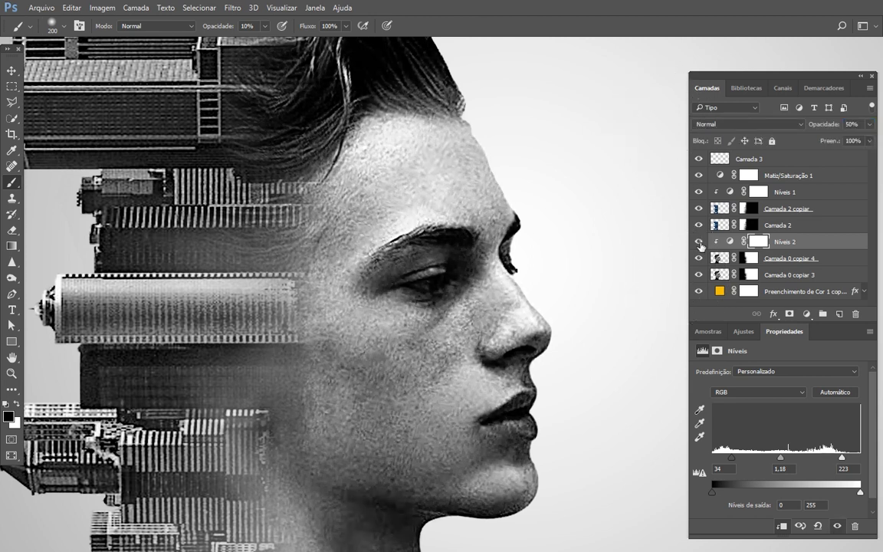
{"action": "key", "text": "ctrl+minus"}
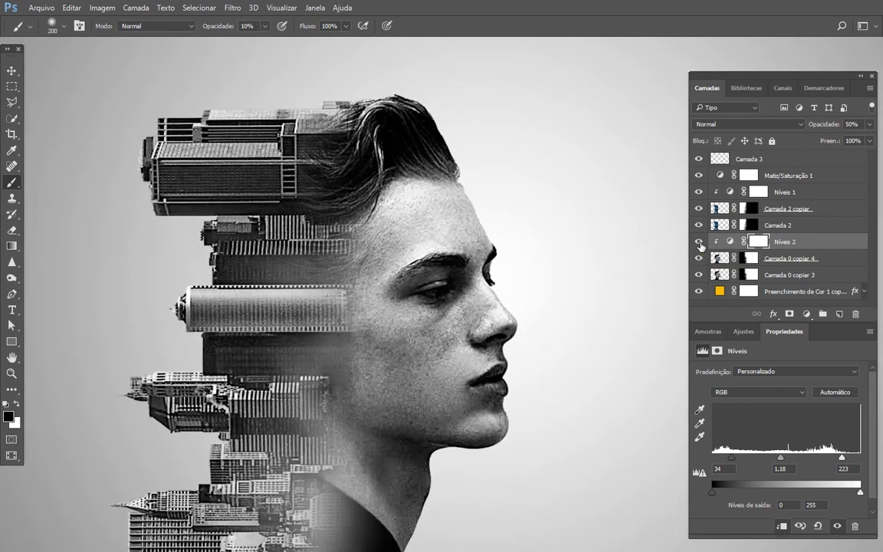